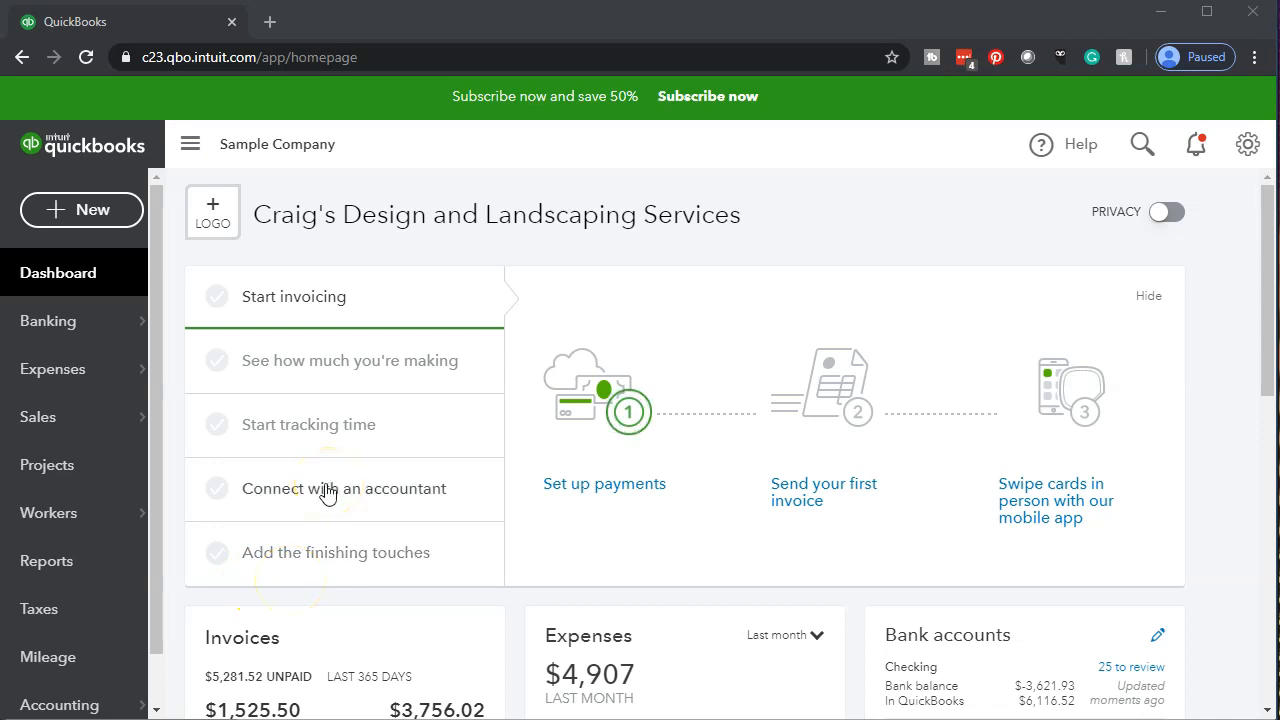
Step: Open the Profit and Loss report from the favorite standard reports
{"action": "left_click", "coordinate": [93, 583]}
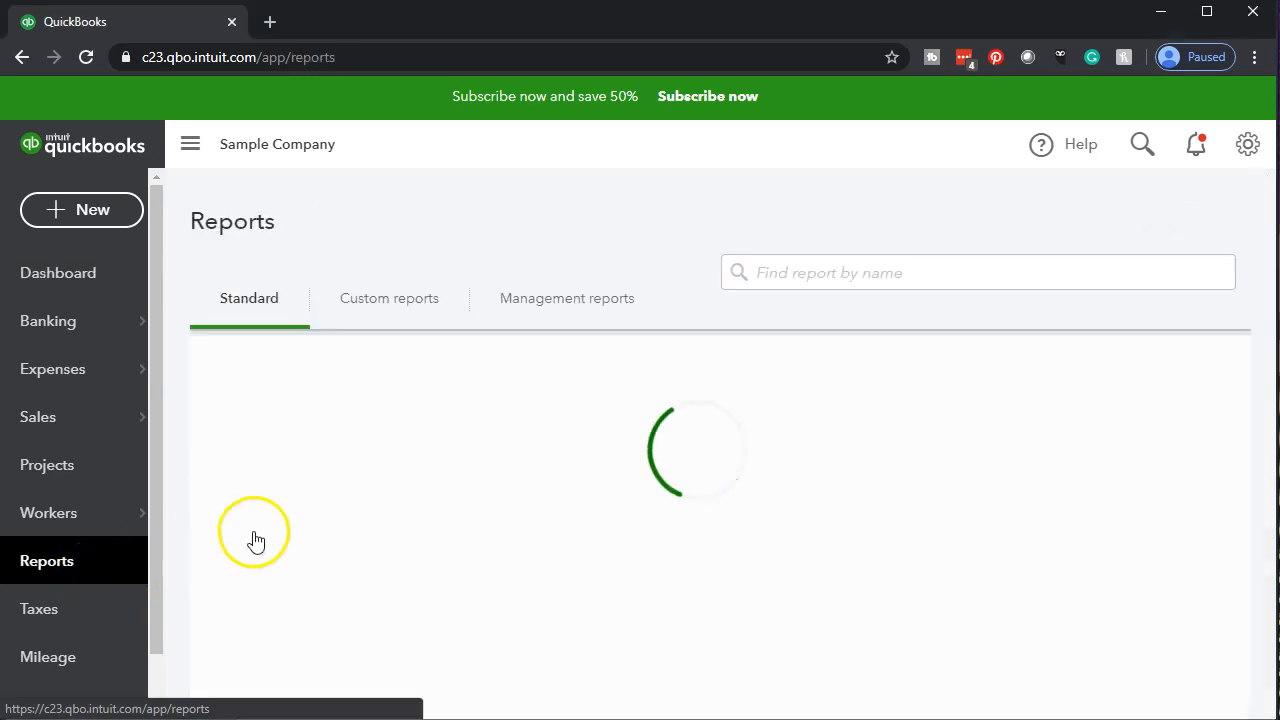
{"action": "left_click", "coordinate": [294, 541]}
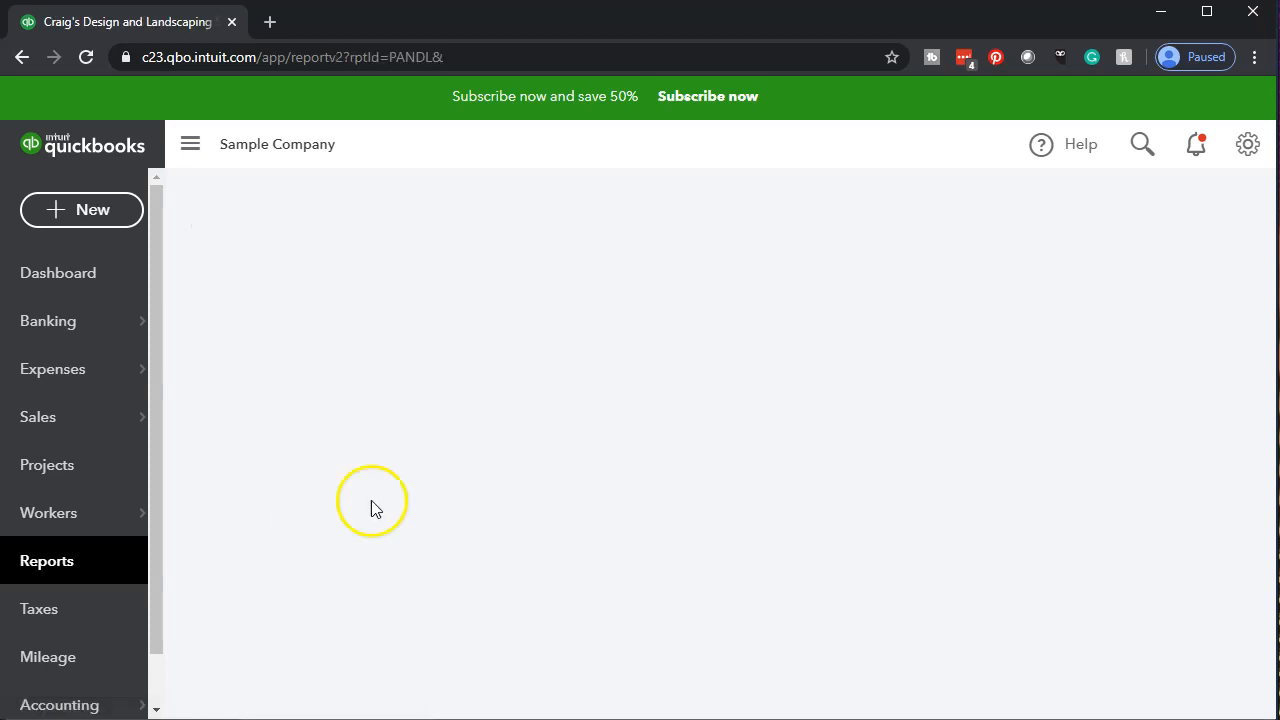
{"action": "scroll", "coordinate": [375, 508], "scroll_direction": "down", "scroll_amount": 2}
{"action": "scroll", "coordinate": [380, 508], "scroll_direction": "up", "scroll_amount": 2}
Step: Set the Profit and Loss report period to 01/01/2020 through 12/31/2020 and run the report
{"action": "left_click", "coordinate": [491, 297]}
{"action": "left_click_drag", "start_coordinate": [491, 297], "coordinate": [294, 272]}
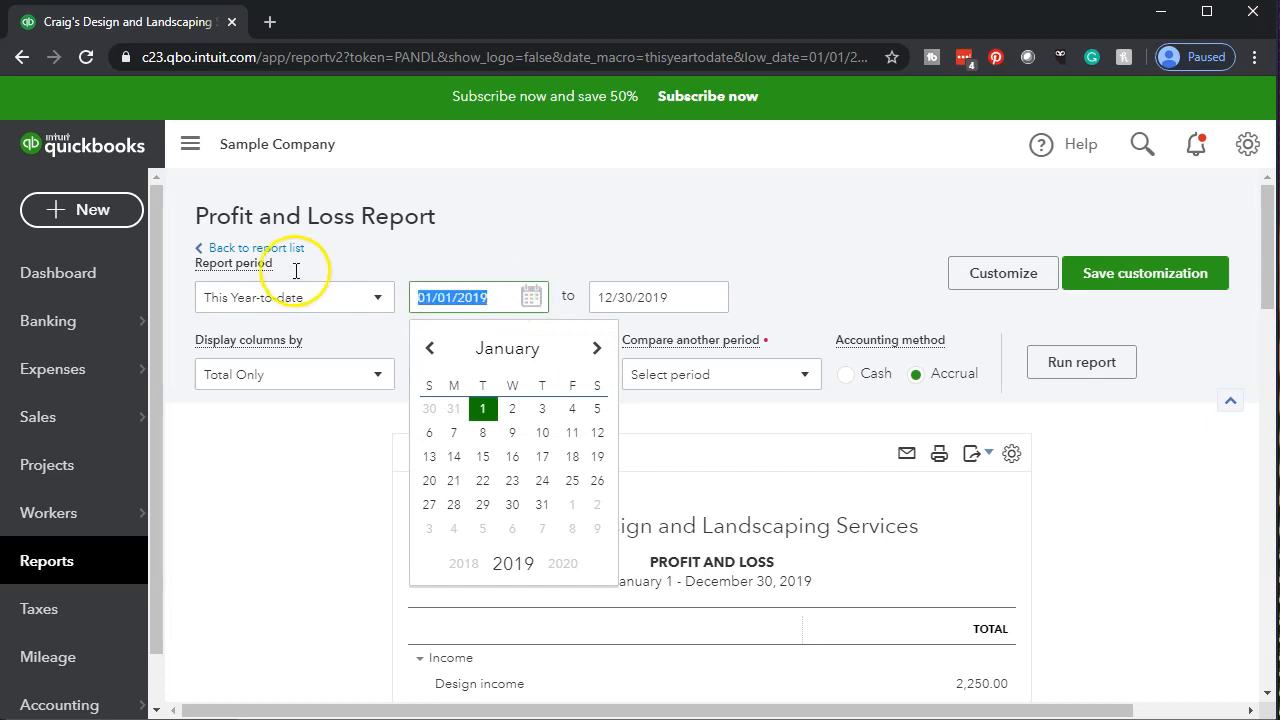
{"action": "type", "text": "01/01/20"}
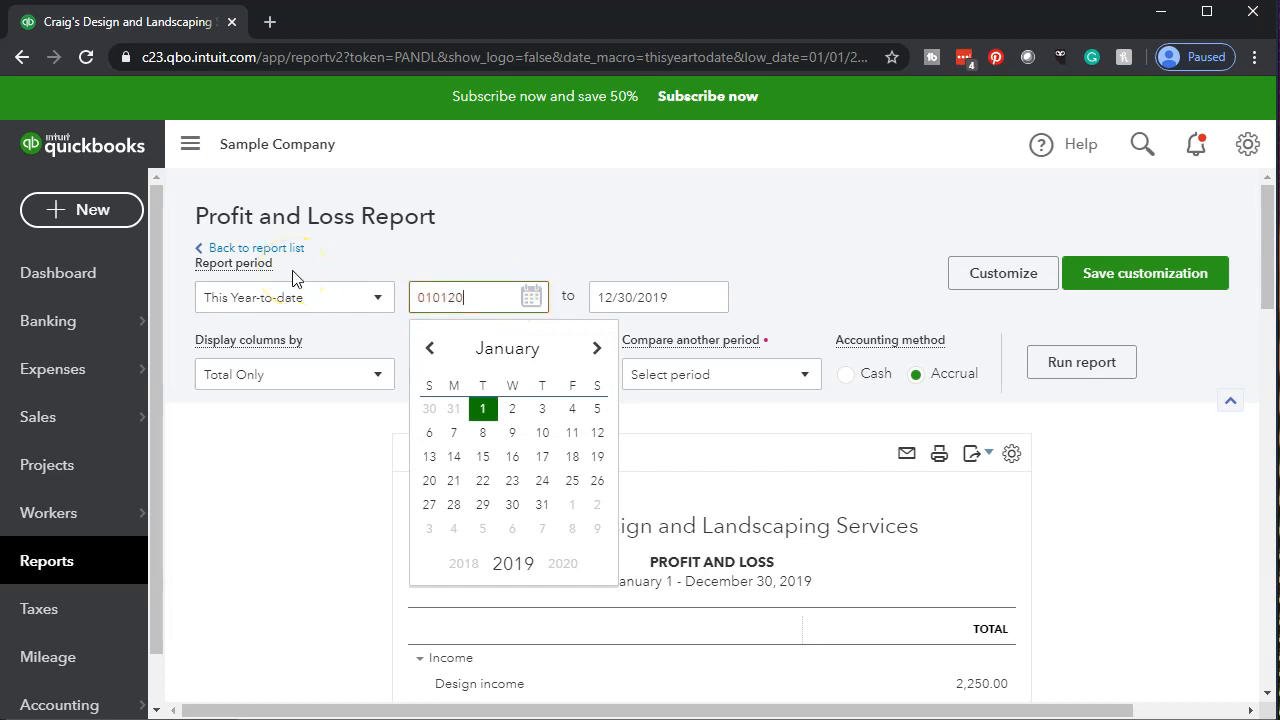
{"action": "key", "text": "Tab"}
{"action": "type", "text": "123120"}
{"action": "key", "text": "Tab"}
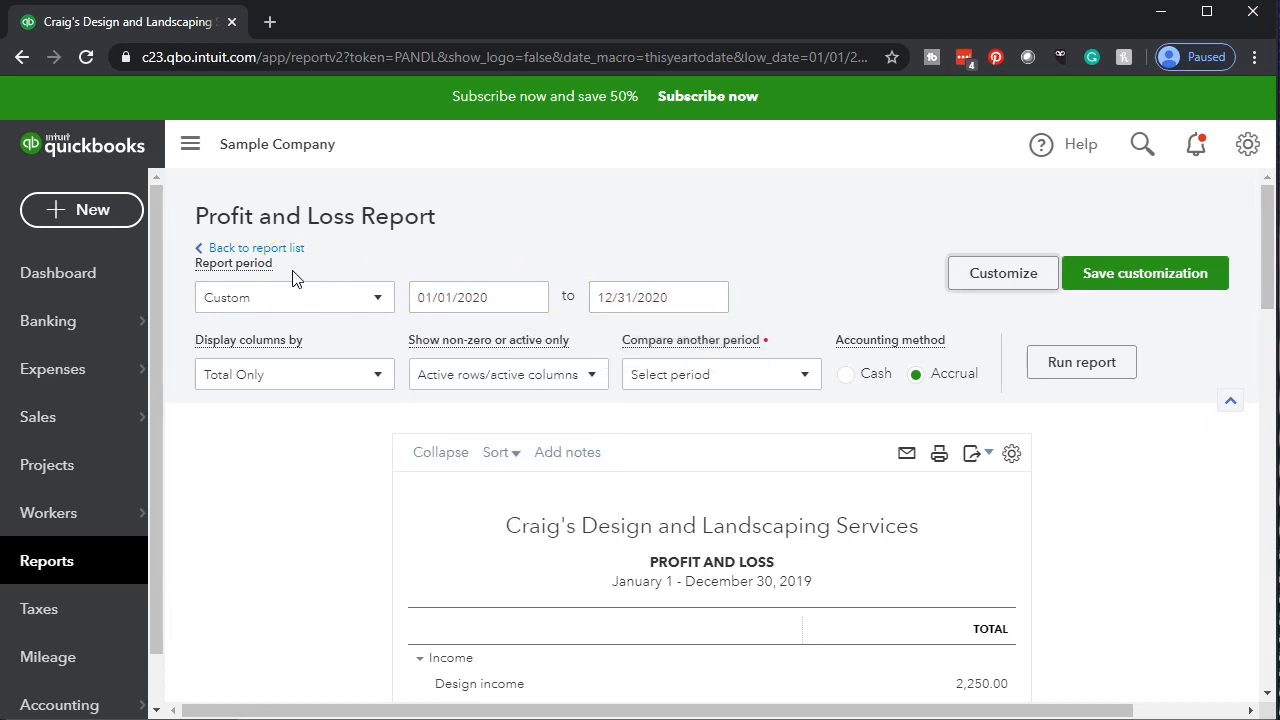
{"action": "left_click", "coordinate": [1130, 366]}
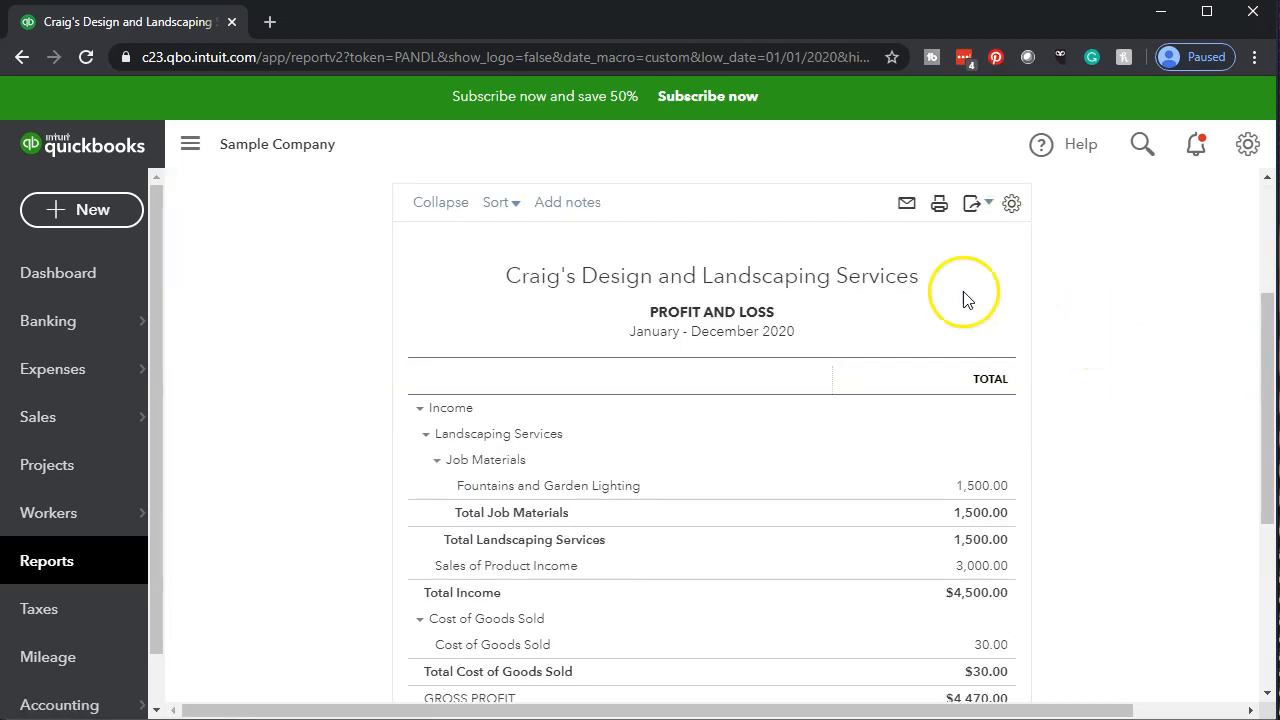
Step: Duplicate the browser tab holding the Profit and Loss report and return to the original tab
{"action": "right_click", "coordinate": [178, 22]}
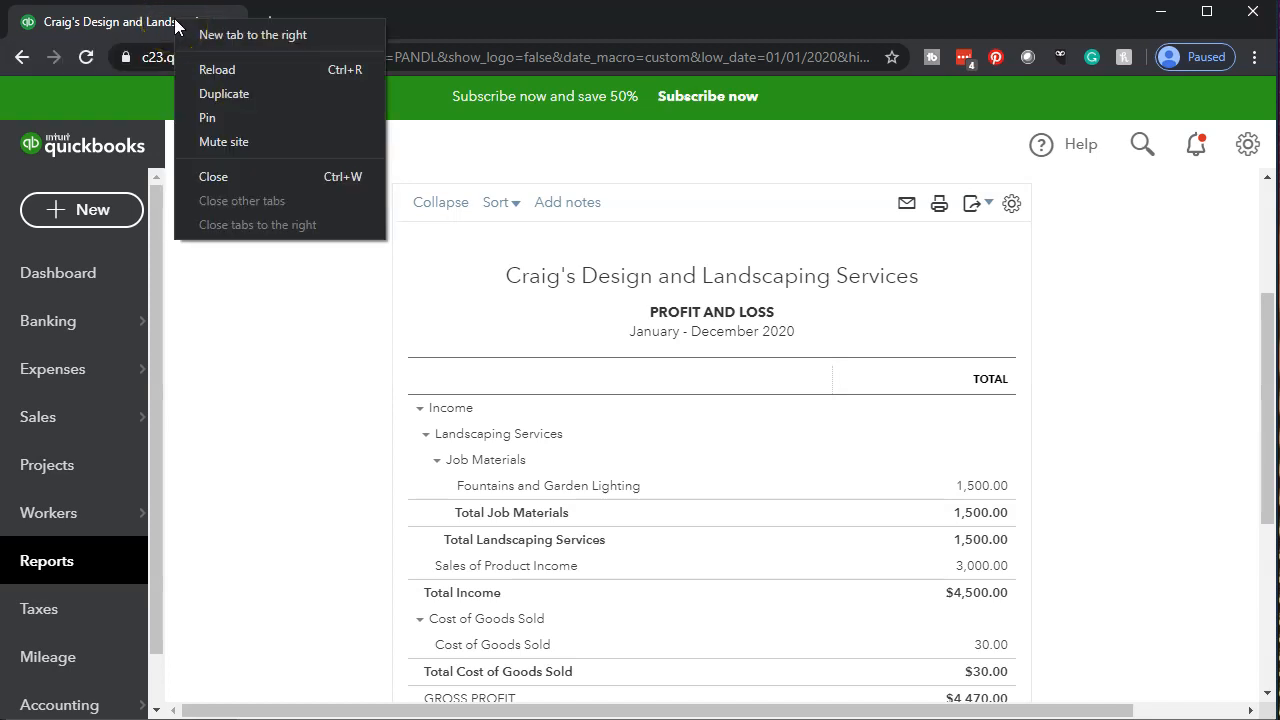
{"action": "left_click", "coordinate": [216, 92]}
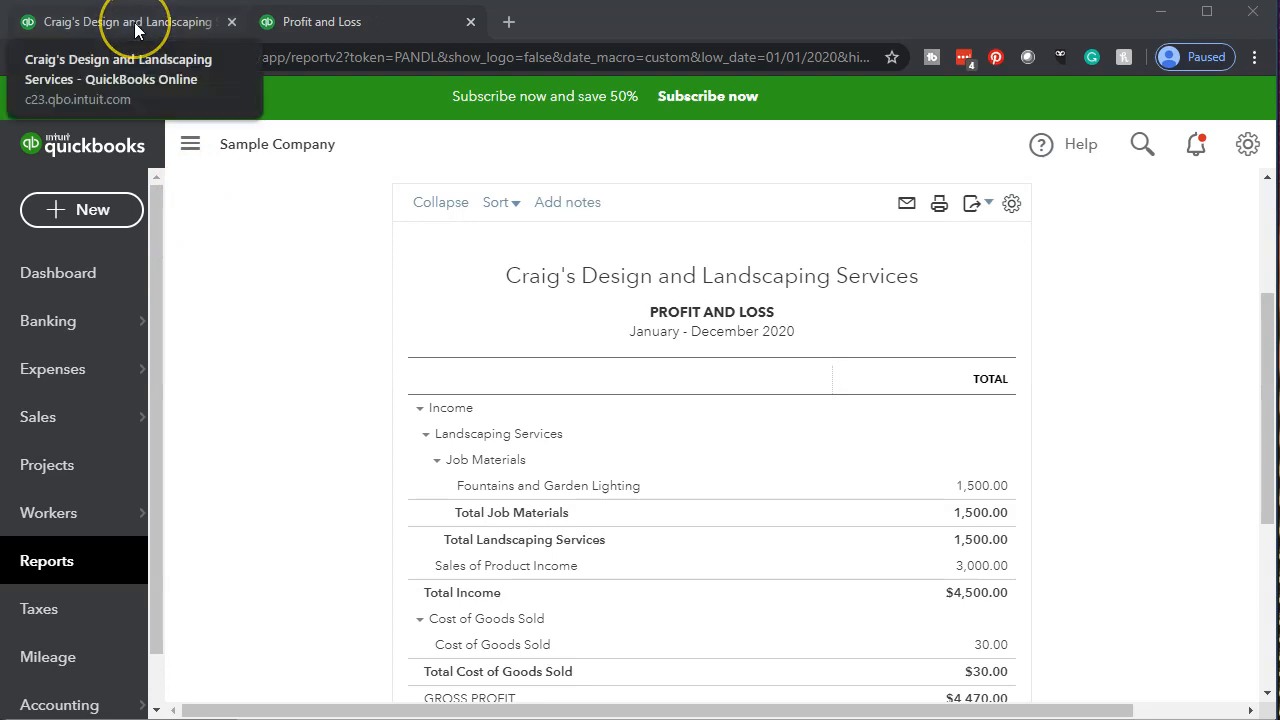
{"action": "left_click", "coordinate": [137, 24]}
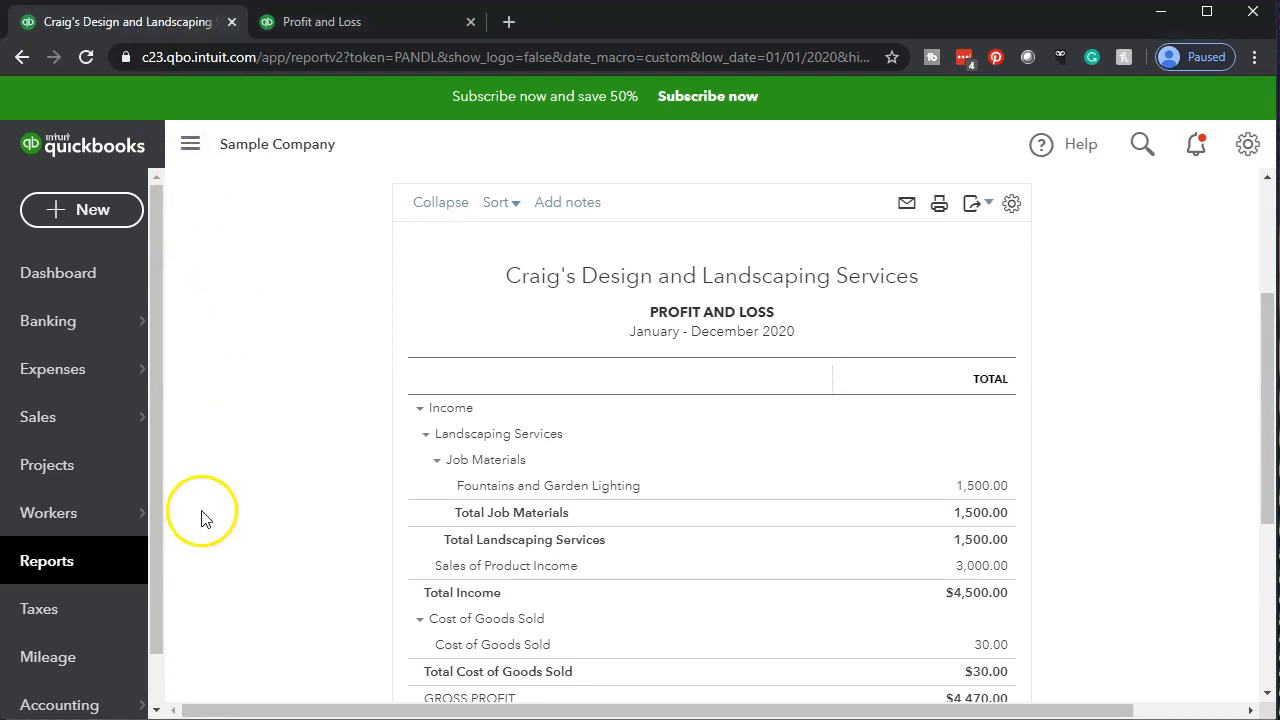
Step: Open the Balance Sheet report and run it for the period 01/01/2020 to 12/31/2020
{"action": "left_click", "coordinate": [28, 566]}
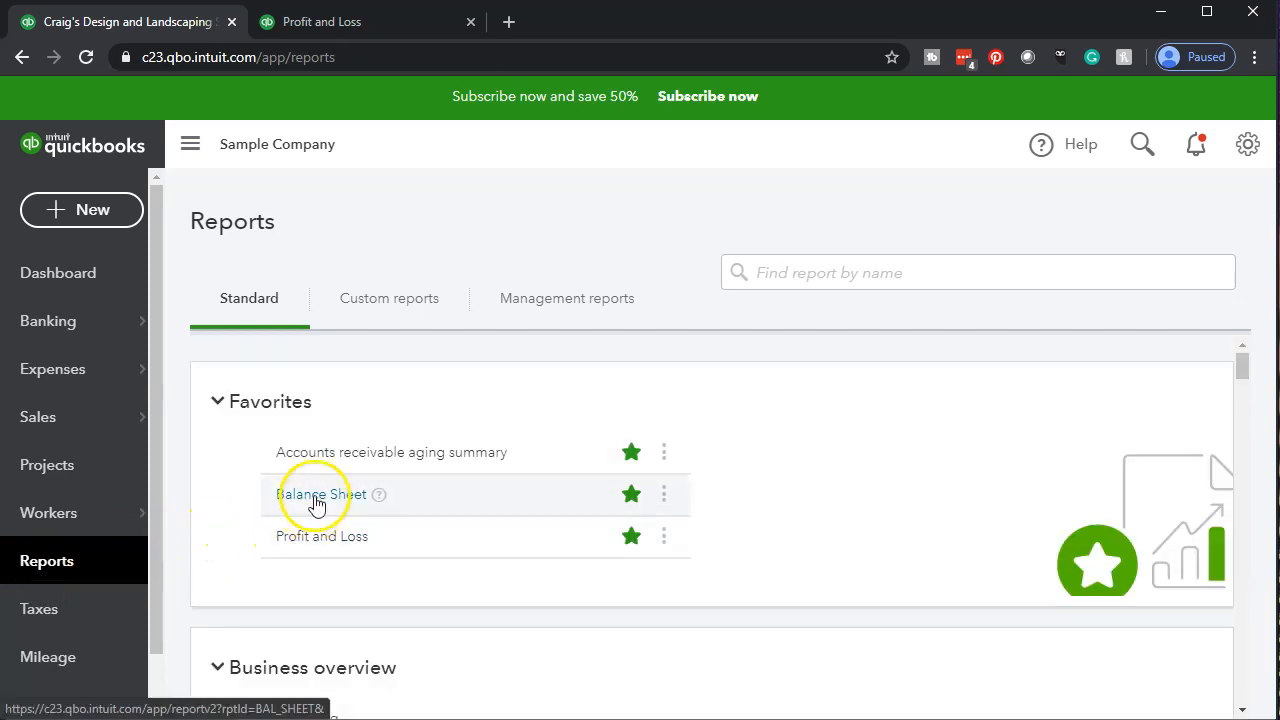
{"action": "left_click", "coordinate": [318, 495]}
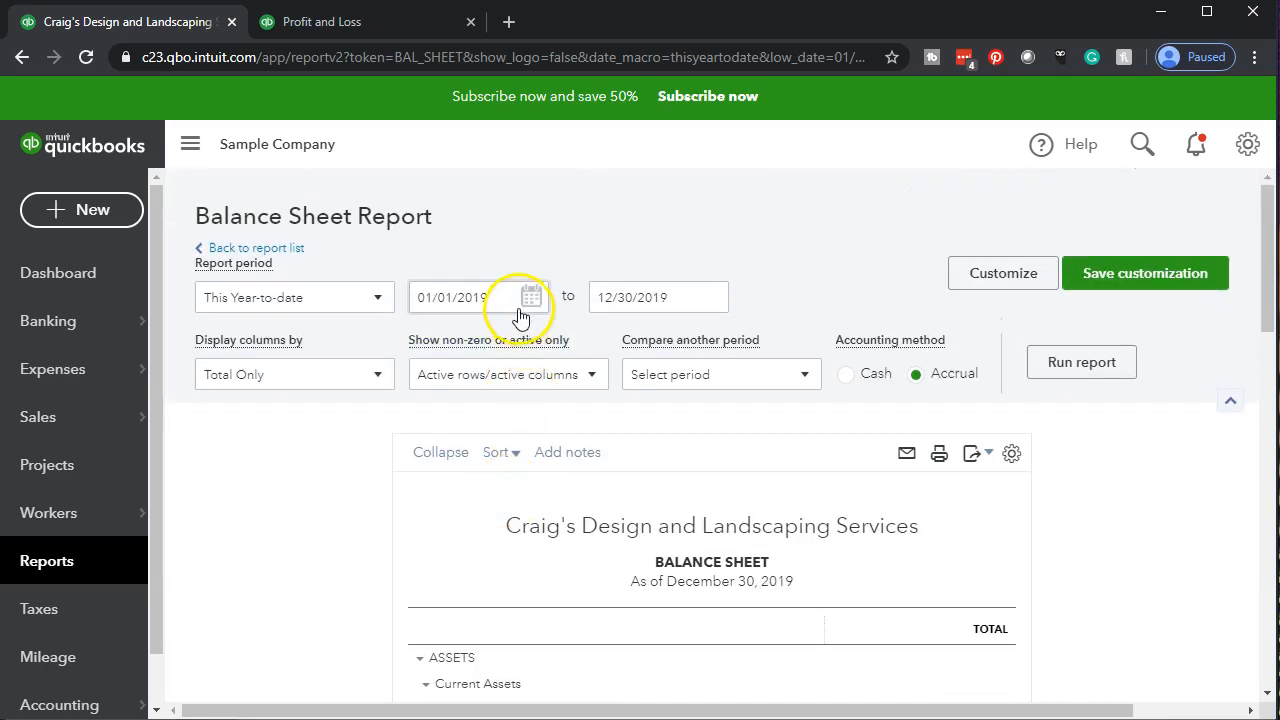
{"action": "left_click", "coordinate": [440, 296]}
{"action": "type", "text": "01/01/2020"}
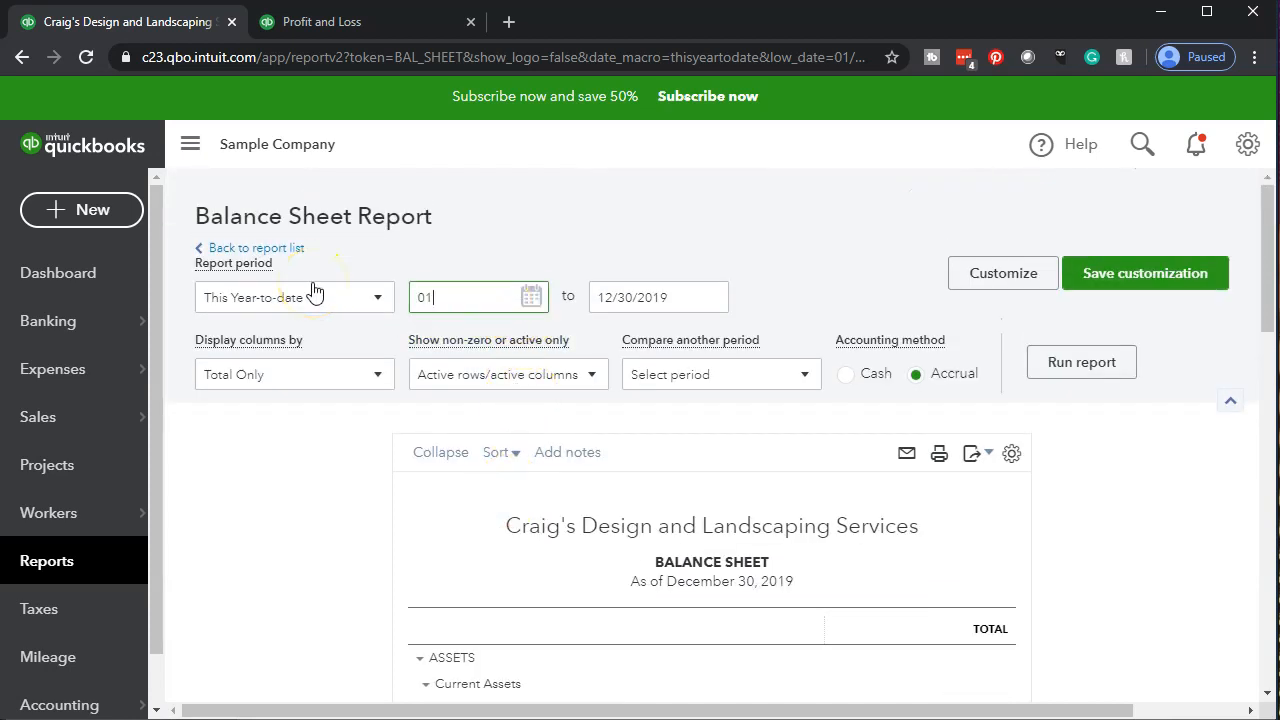
{"action": "key", "text": "Tab"}
{"action": "type", "text": "12/31/2020"}
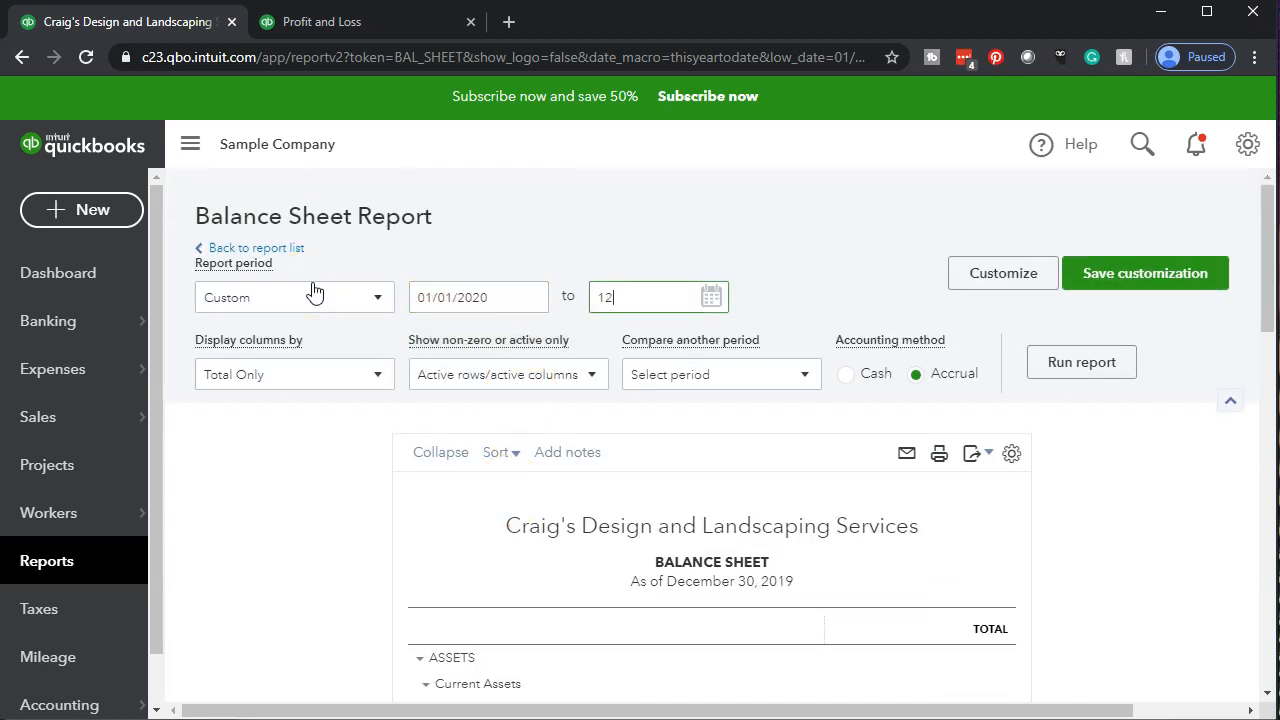
{"action": "key", "text": "Tab"}
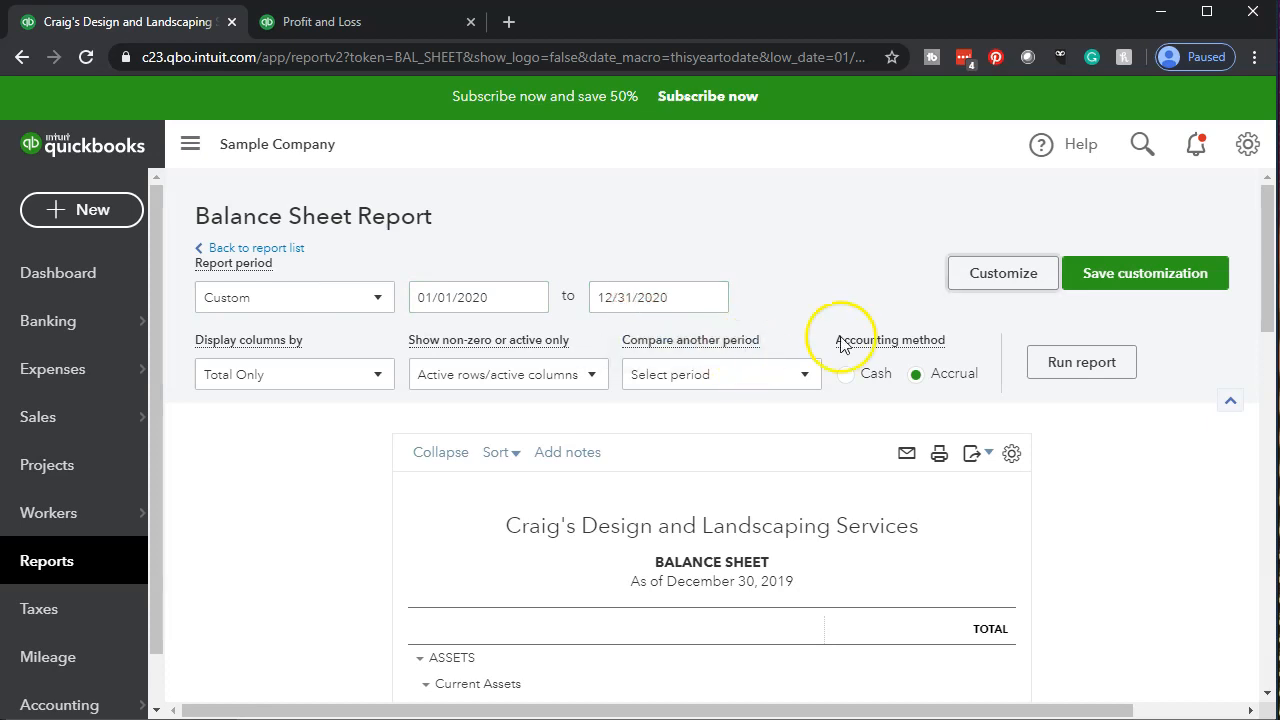
{"action": "left_click", "coordinate": [1053, 358]}
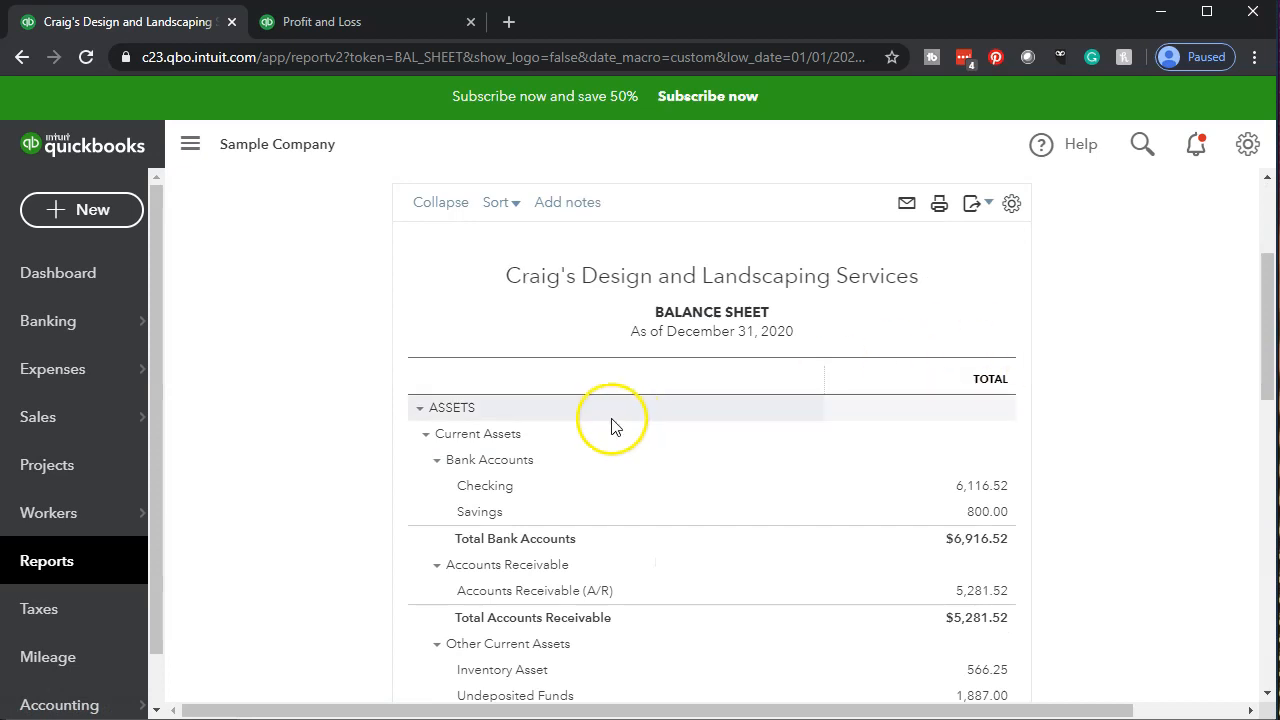
Step: Duplicate the browser tab holding the Balance Sheet and enlarge the page zoom by two levels
{"action": "right_click", "coordinate": [172, 25]}
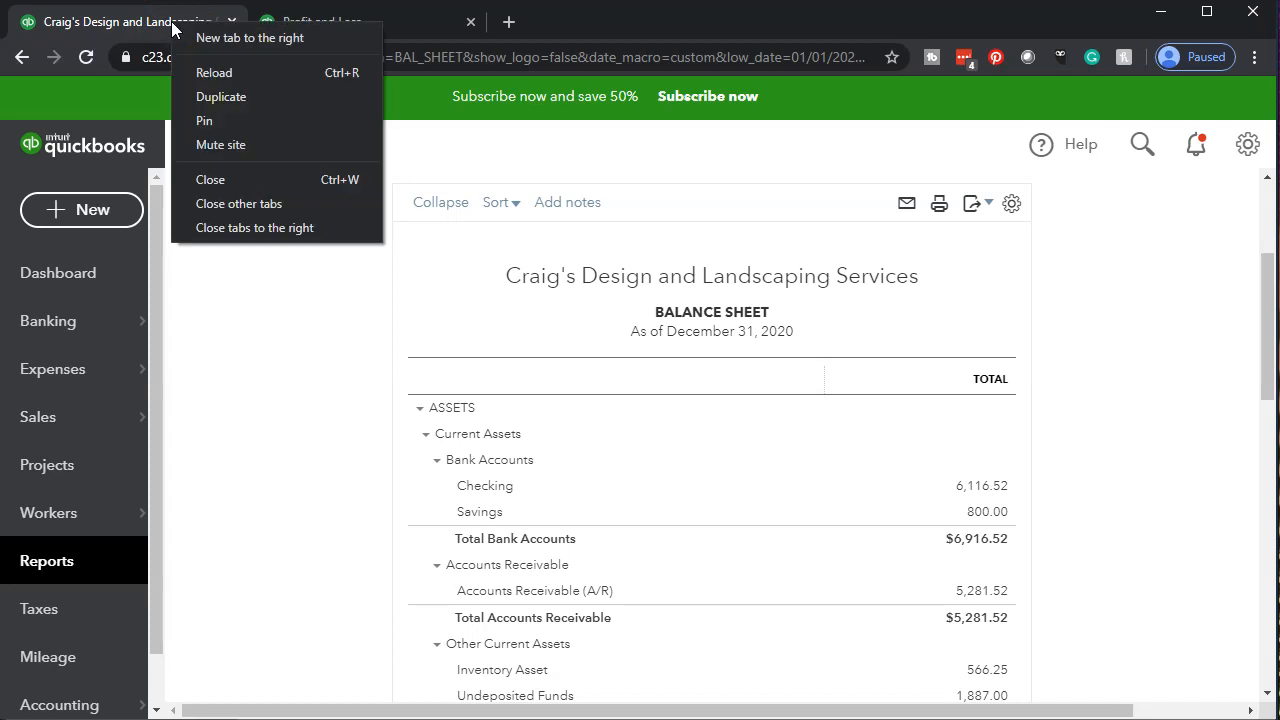
{"action": "left_click", "coordinate": [205, 91]}
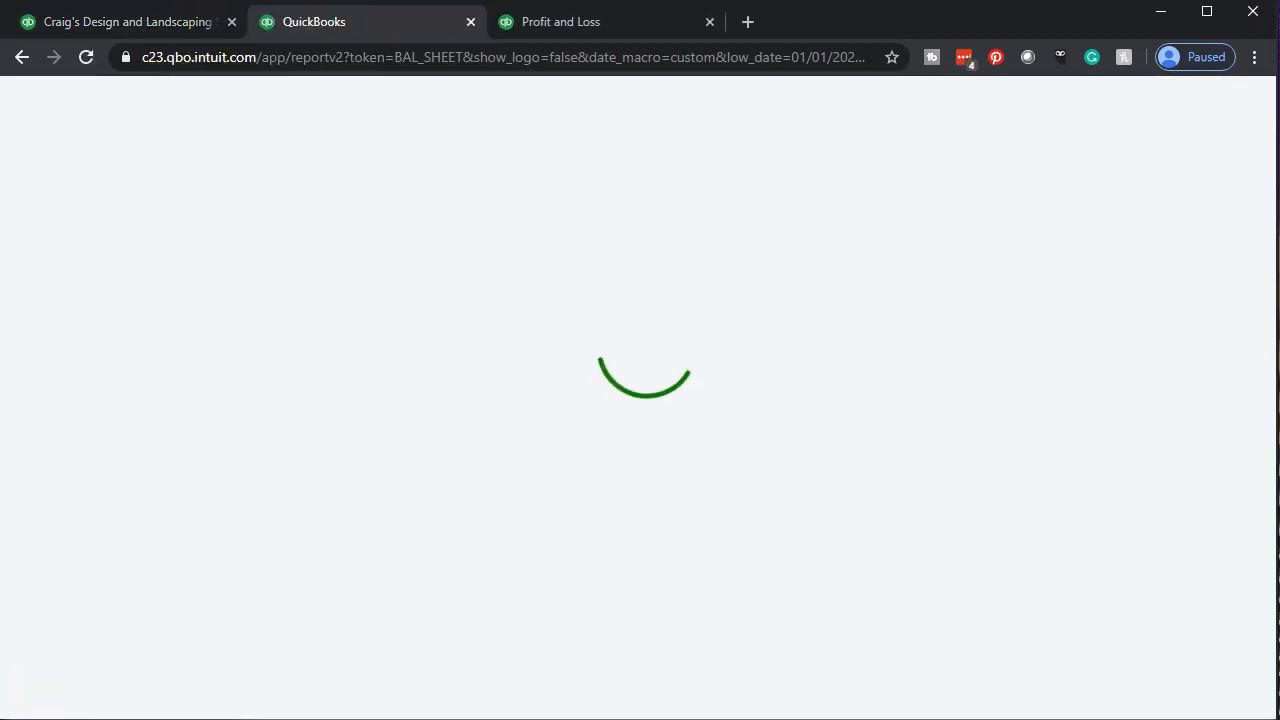
{"action": "key", "text": "ctrl+plus"}
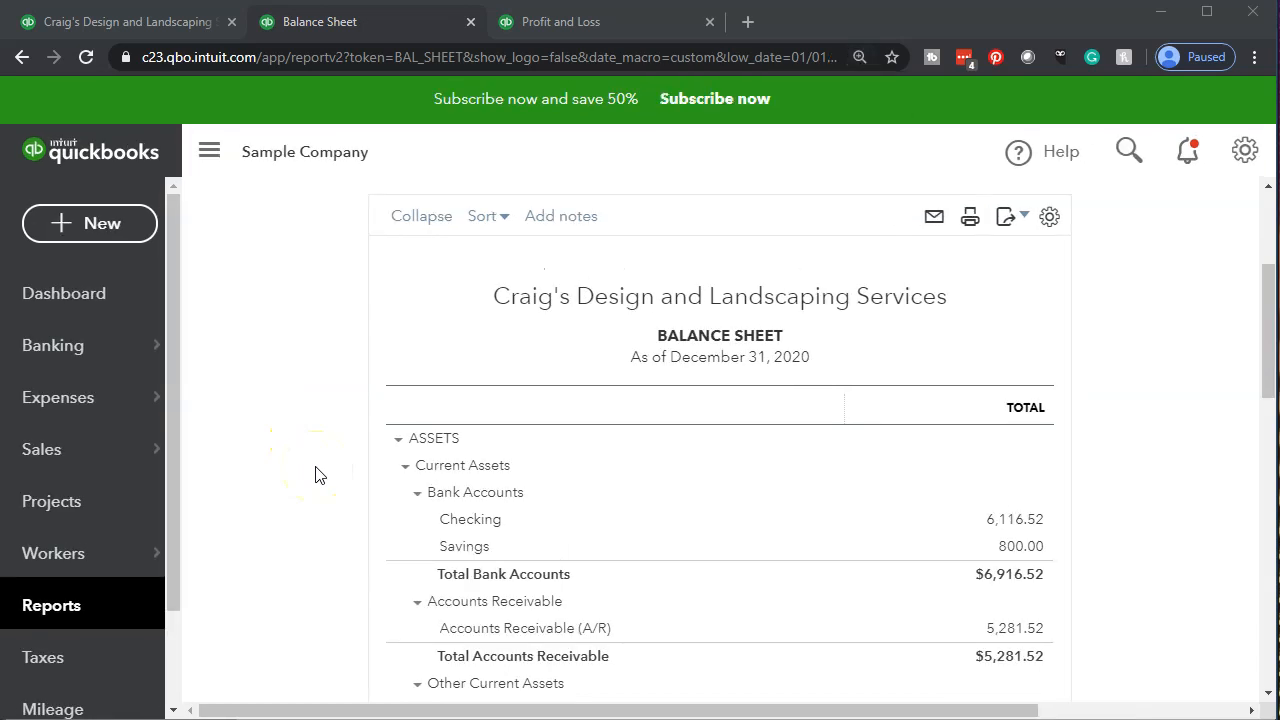
{"action": "scroll", "coordinate": [315, 475], "scroll_direction": "down", "scroll_amount": 4}
{"action": "scroll", "coordinate": [315, 475], "scroll_direction": "up", "scroll_amount": 3}
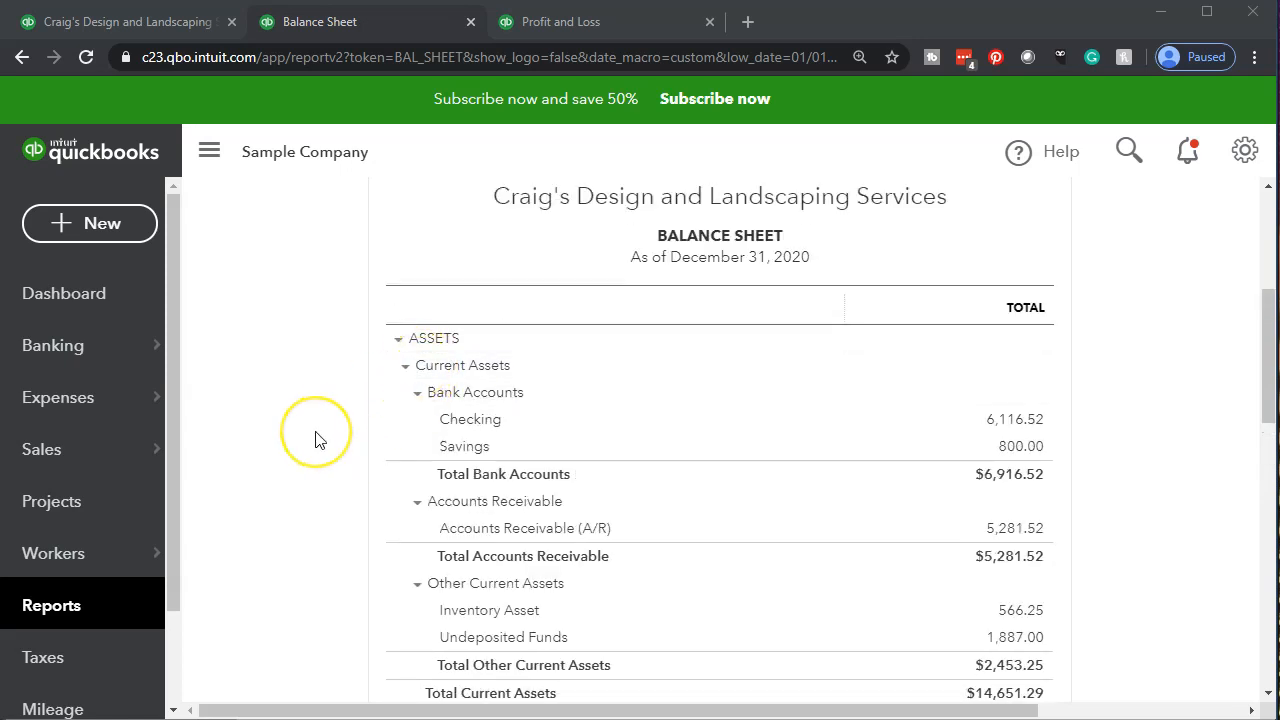
{"action": "key", "text": "ctrl+plus"}
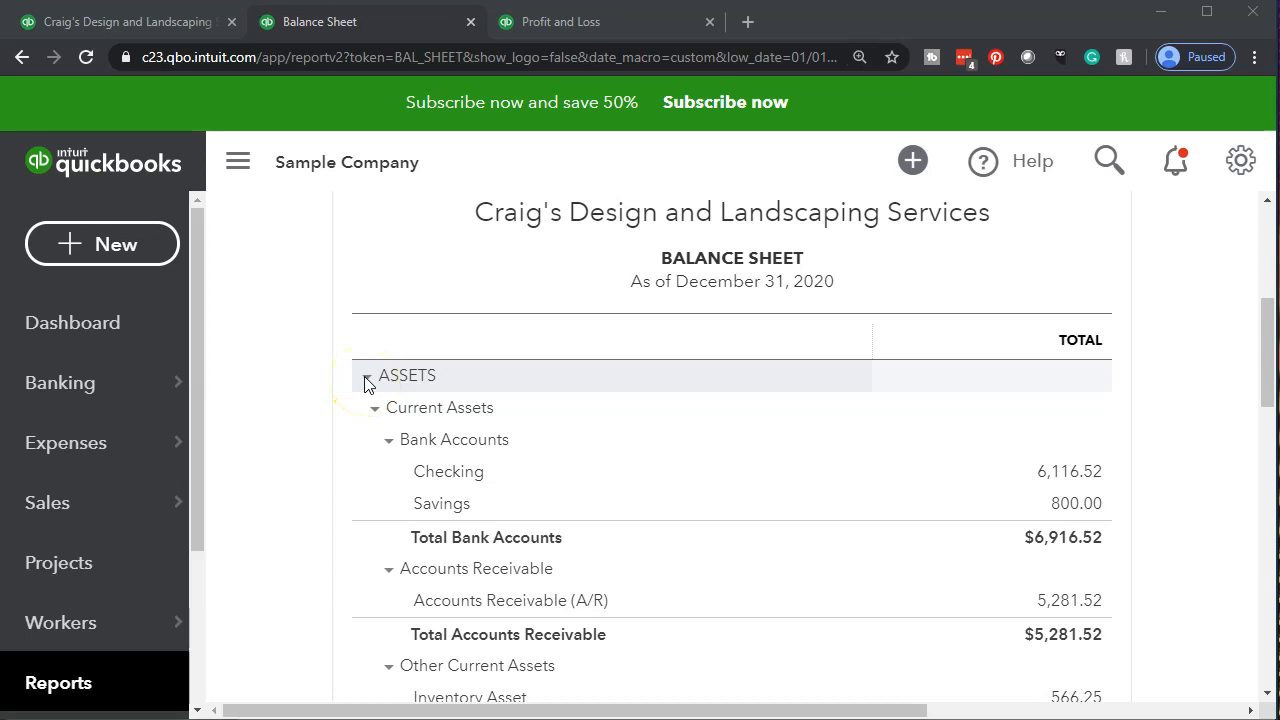
Step: Collapse the Assets section, examine the transactions behind the Accounts Payable (A/P) balance, and return to the Balance Sheet
{"action": "left_click", "coordinate": [365, 378]}
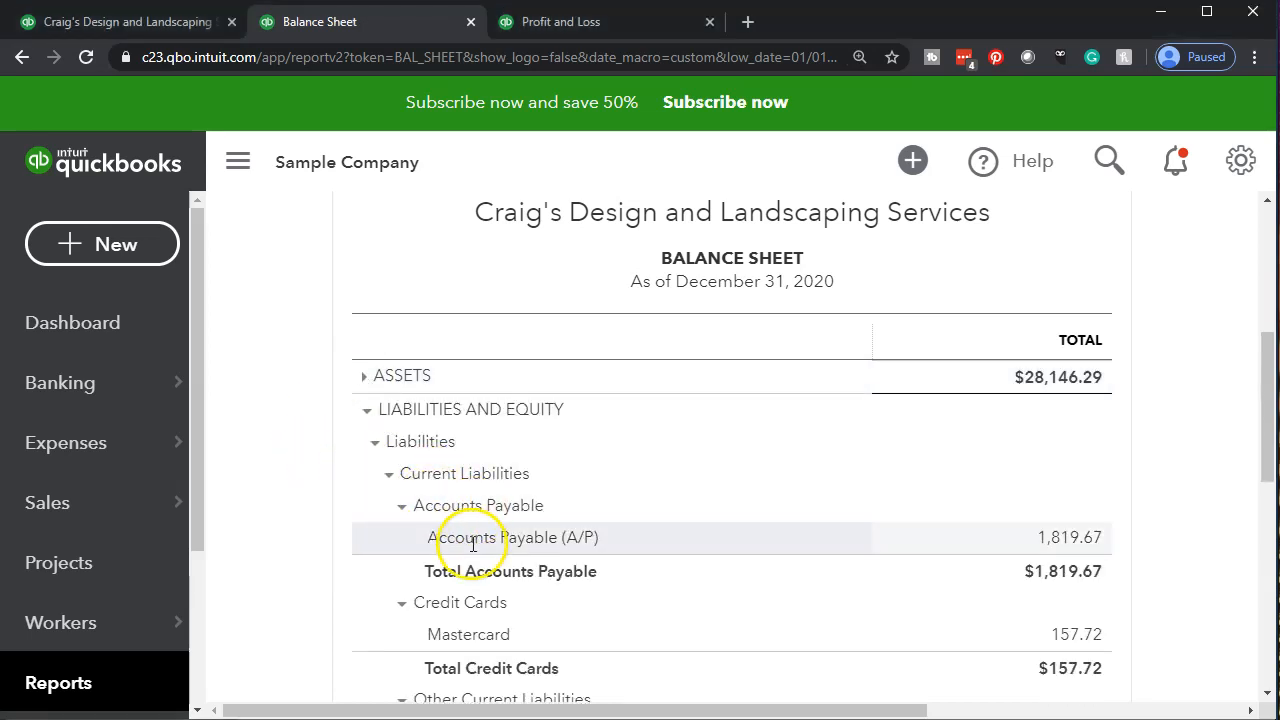
{"action": "left_click", "coordinate": [1049, 548]}
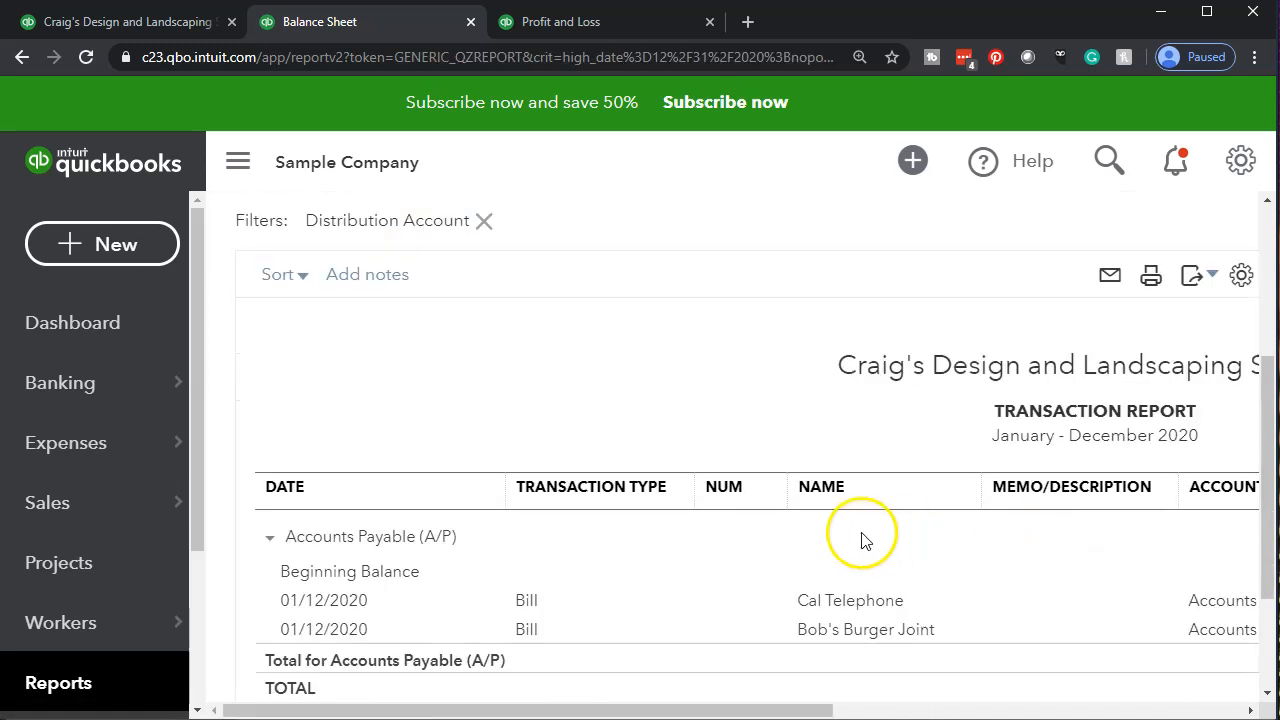
{"action": "left_click_drag", "start_coordinate": [760, 710], "coordinate": [1136, 716]}
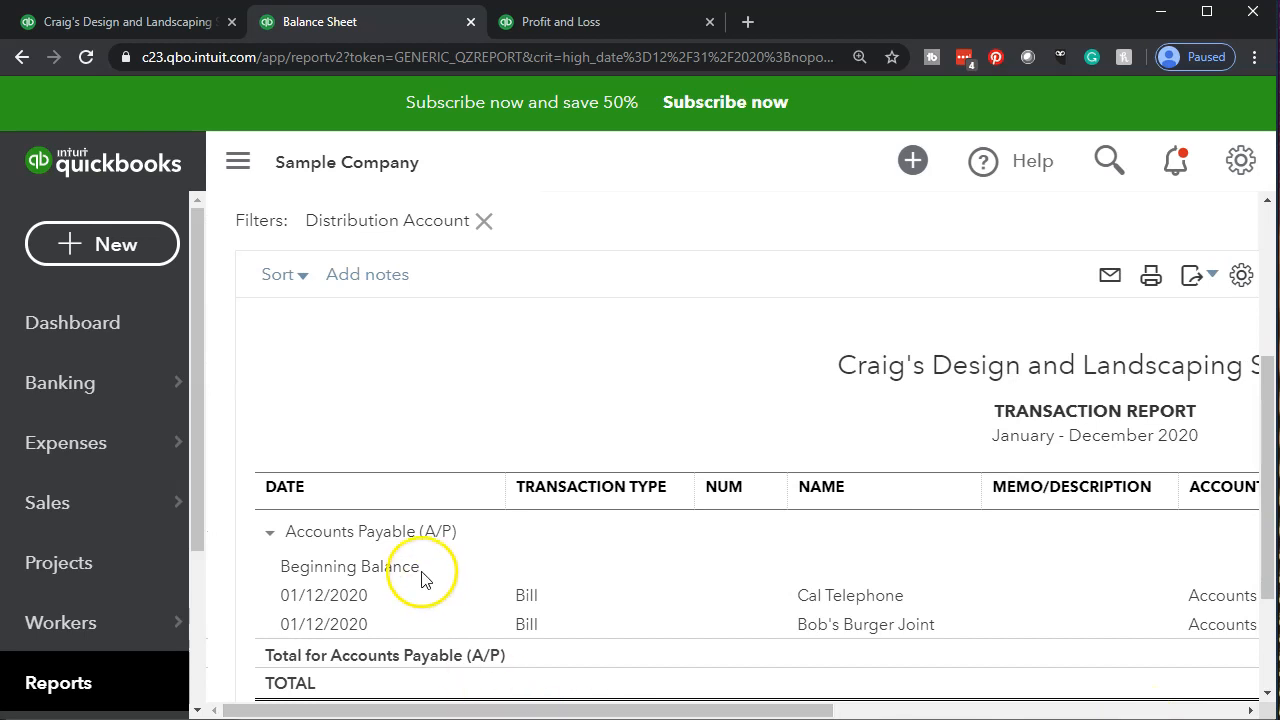
{"action": "scroll", "coordinate": [421, 578], "scroll_direction": "up", "scroll_amount": 3}
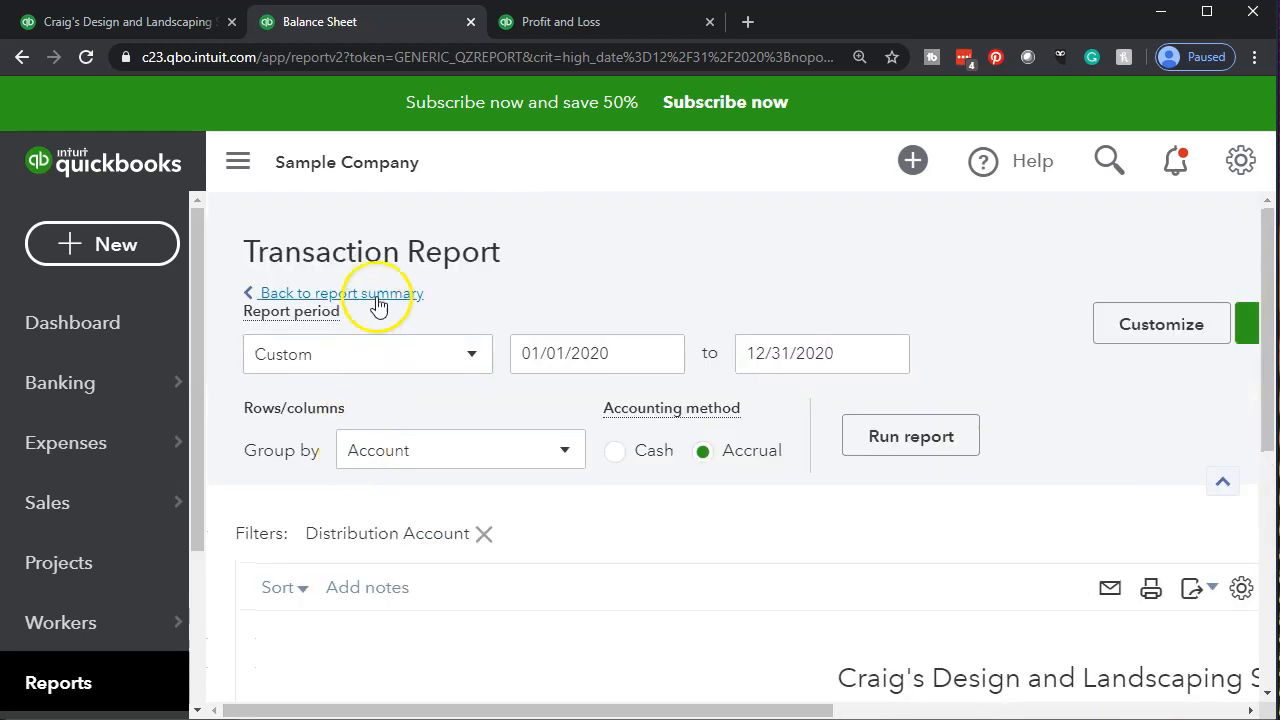
{"action": "left_click", "coordinate": [378, 300]}
{"action": "scroll", "coordinate": [375, 385], "scroll_direction": "down", "scroll_amount": 3}
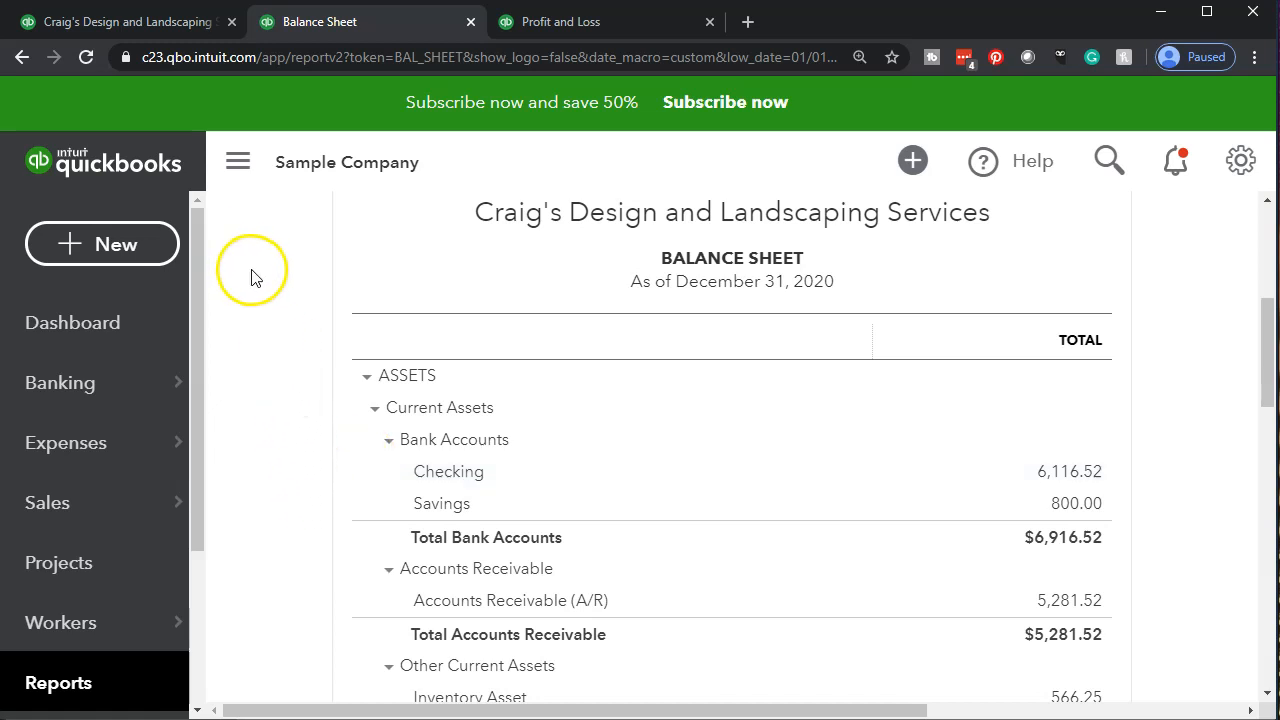
Step: Return to the original browser tab and open the Pay Bills form for vendors
{"action": "left_click", "coordinate": [135, 21]}
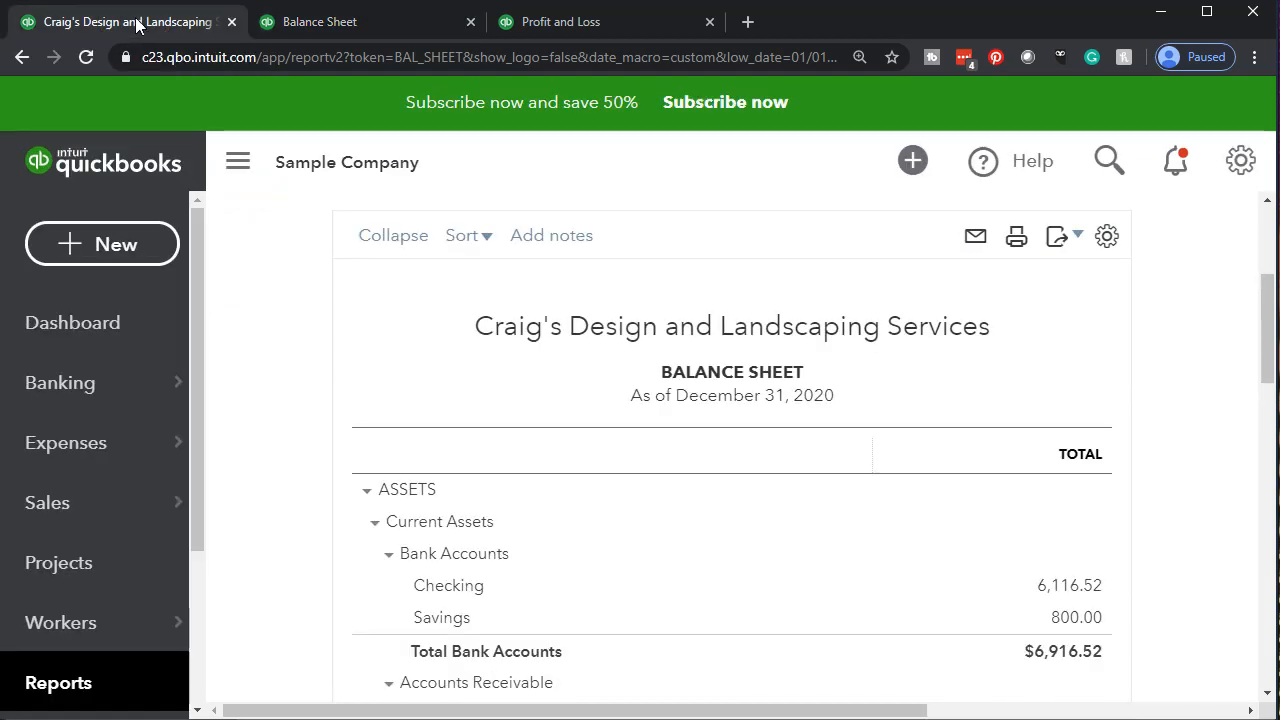
{"action": "left_click", "coordinate": [157, 175]}
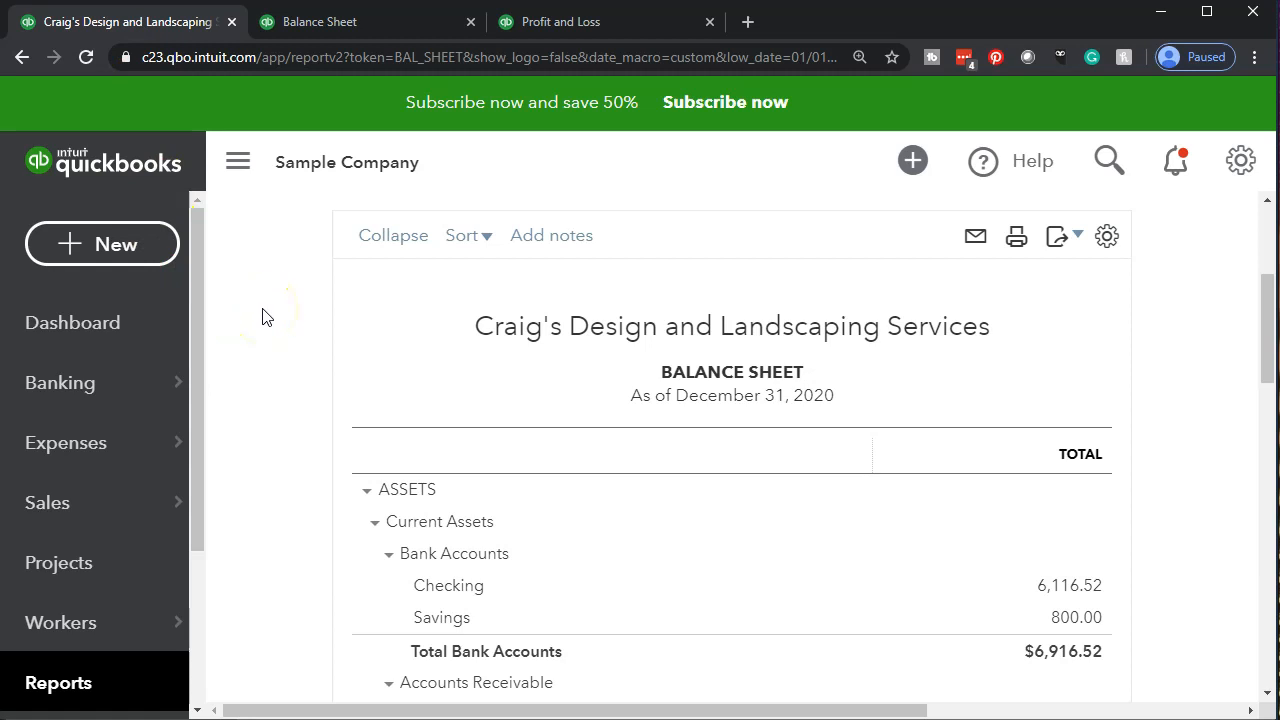
{"action": "left_click", "coordinate": [153, 257]}
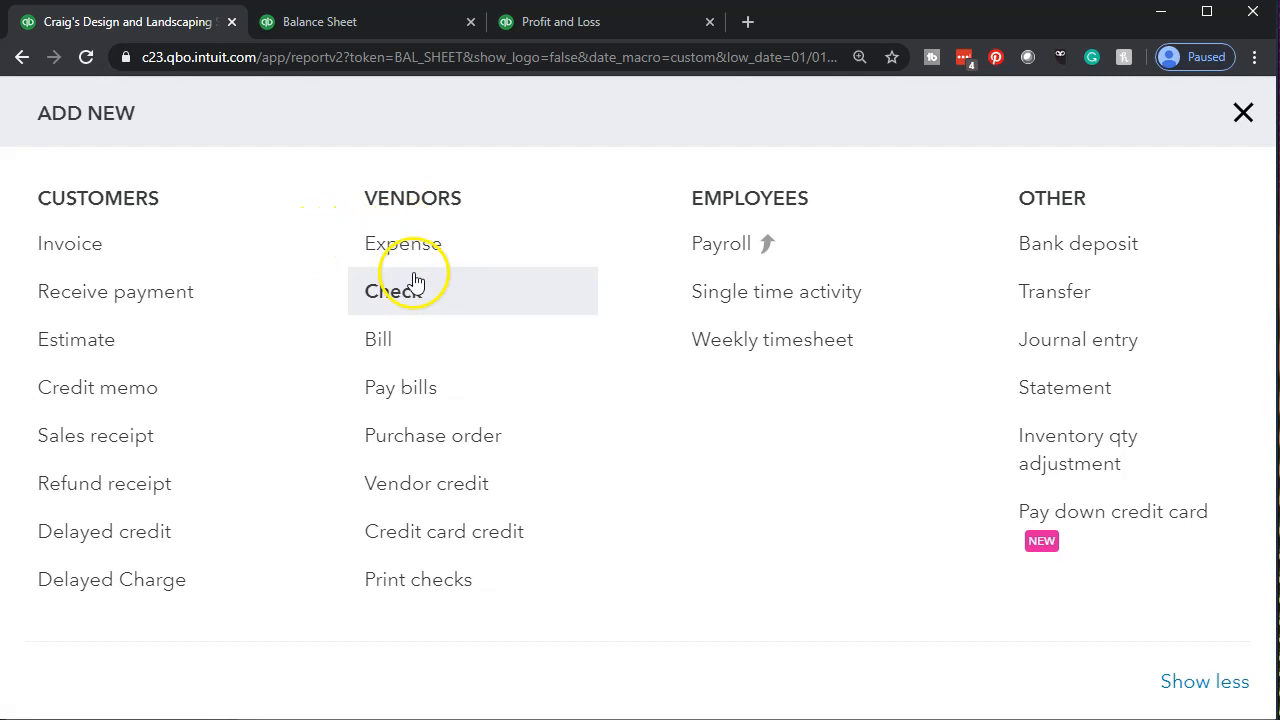
{"action": "left_click", "coordinate": [434, 399]}
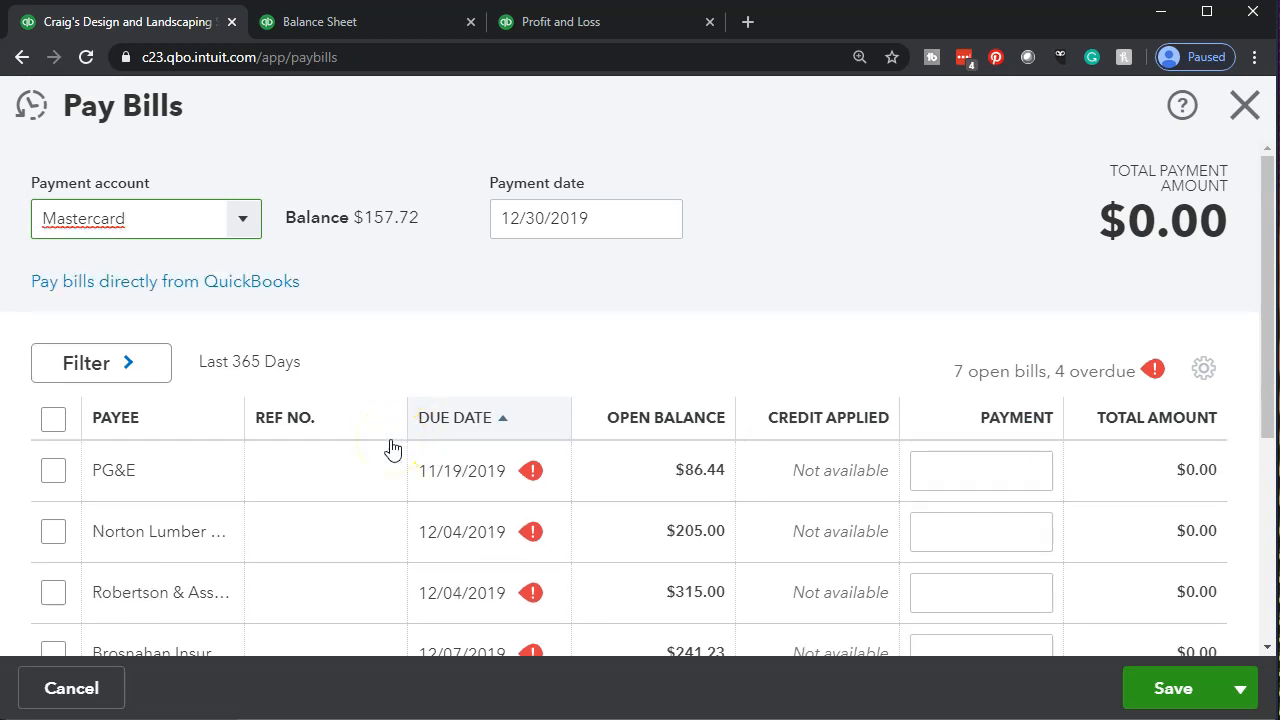
Step: Set the payment account to Checking and the payment date to 01/21/2020 for paying the open bills
{"action": "scroll", "coordinate": [392, 449], "scroll_direction": "down", "scroll_amount": 4}
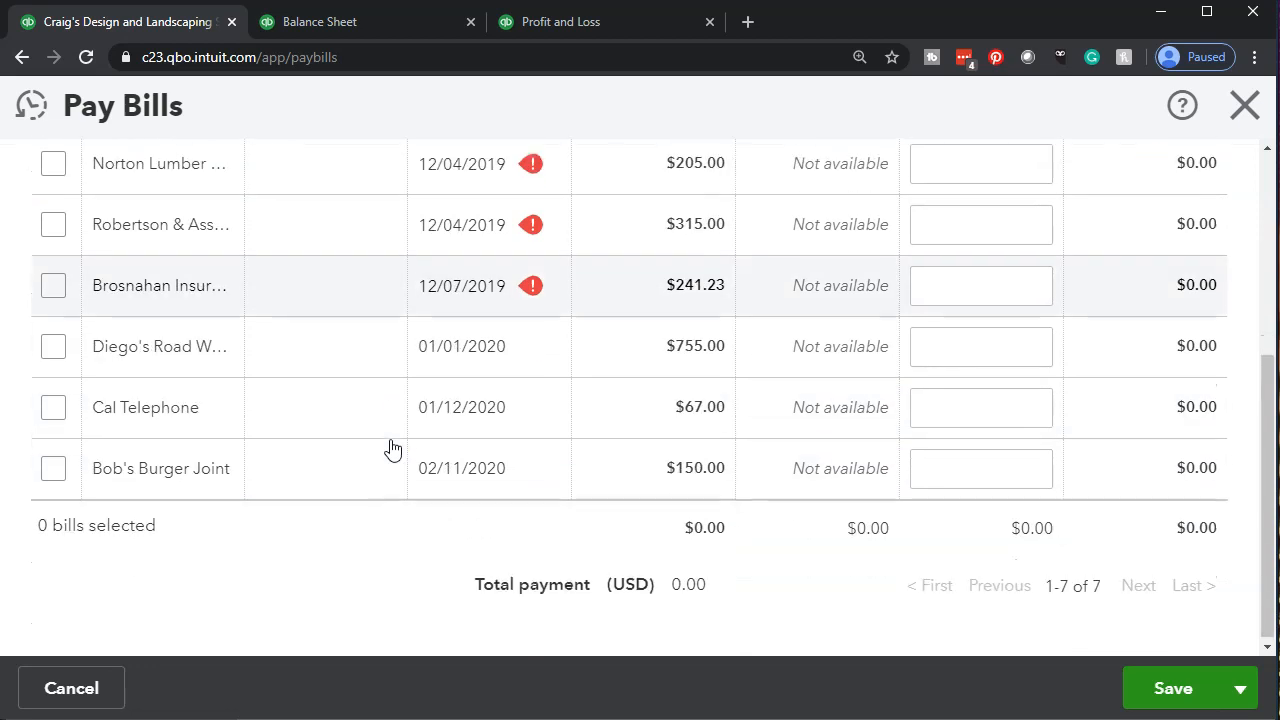
{"action": "scroll", "coordinate": [392, 449], "scroll_direction": "up", "scroll_amount": 5}
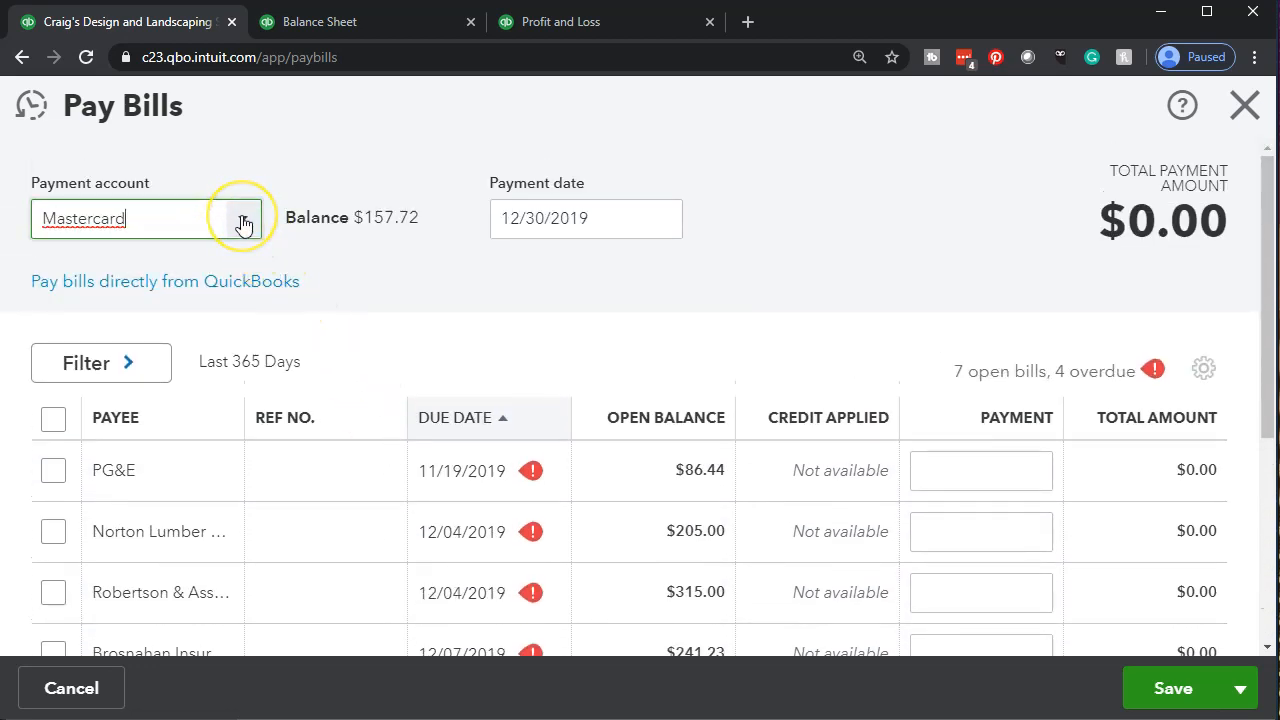
{"action": "left_click", "coordinate": [245, 222]}
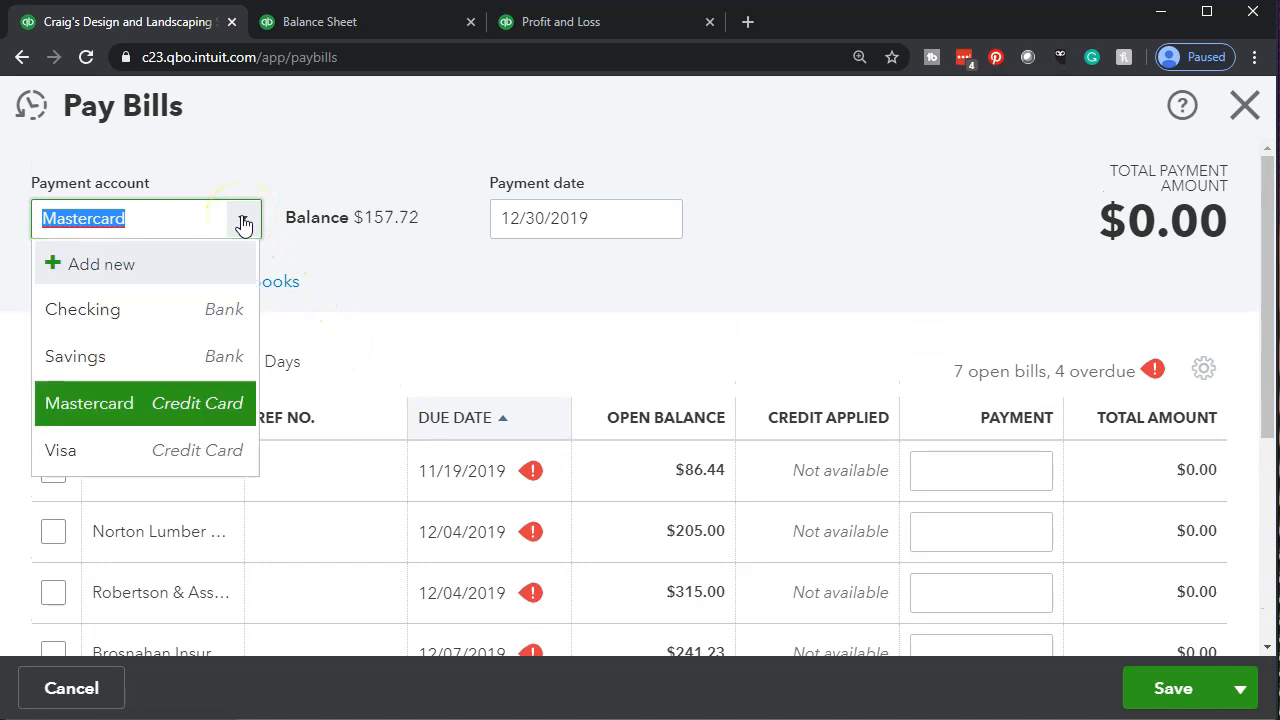
{"action": "left_click", "coordinate": [154, 316]}
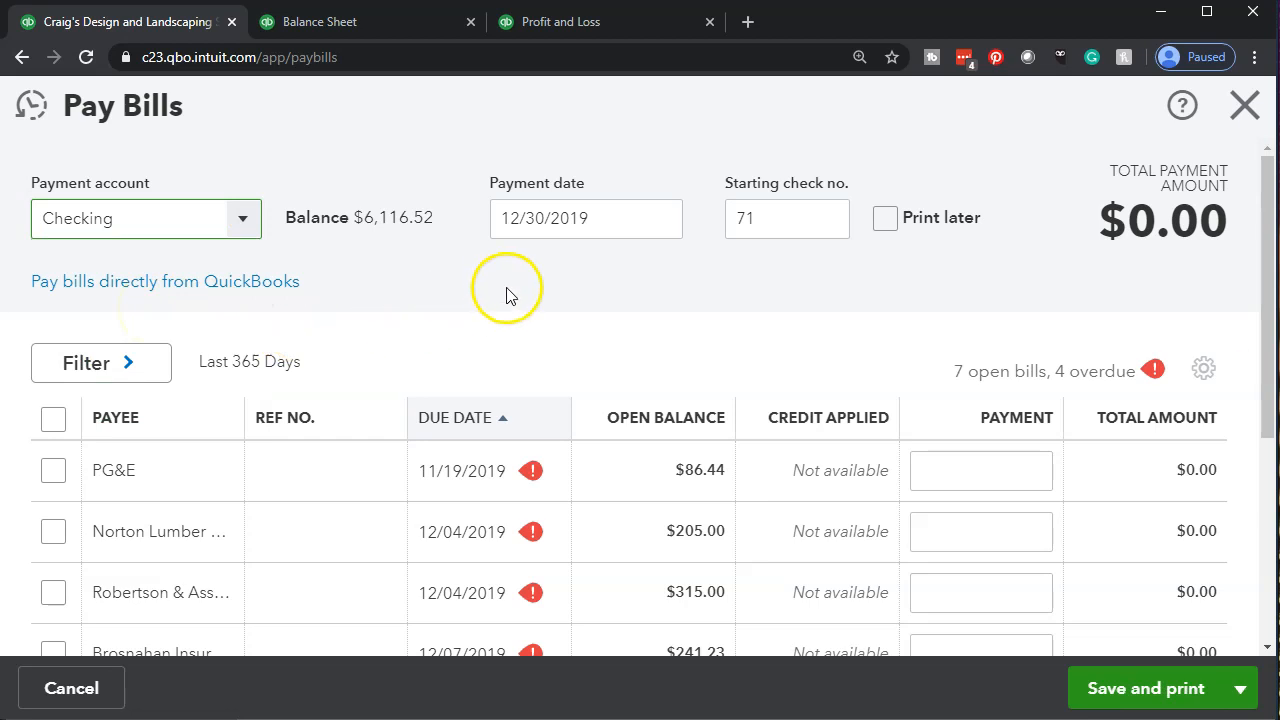
{"action": "left_click", "coordinate": [614, 227]}
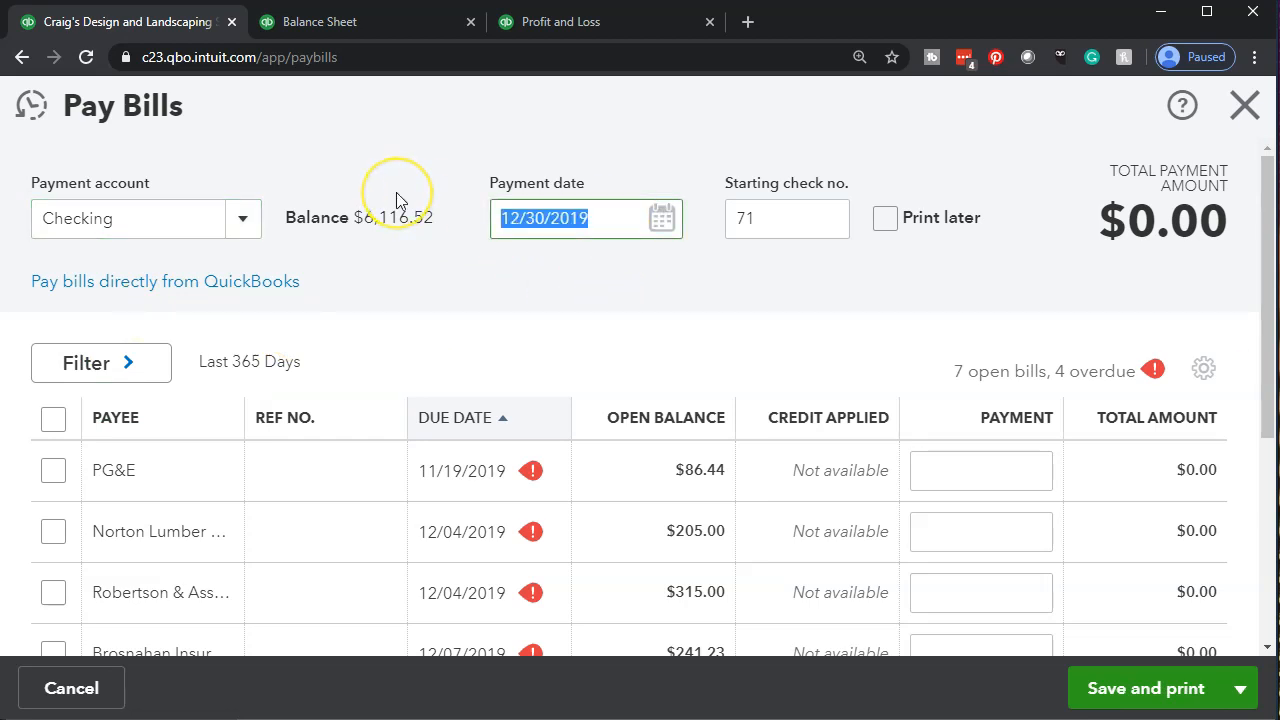
{"action": "type", "text": "0121"}
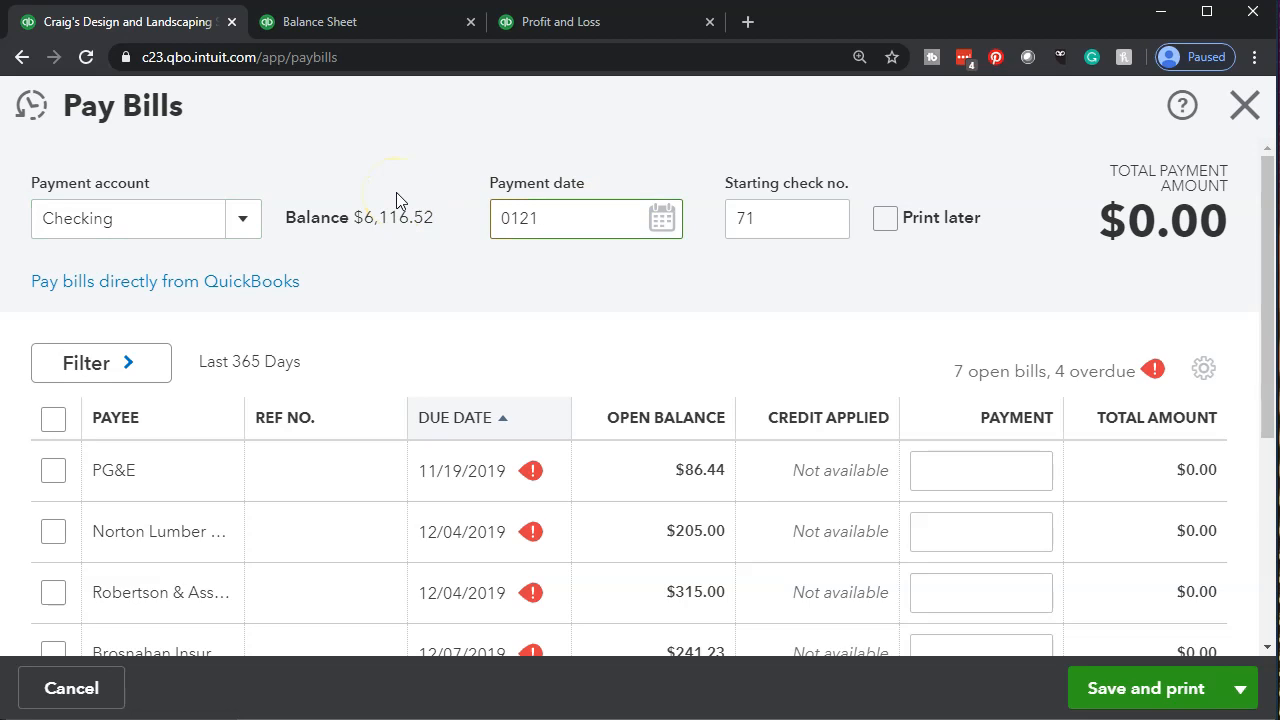
{"action": "key", "text": "Tab"}
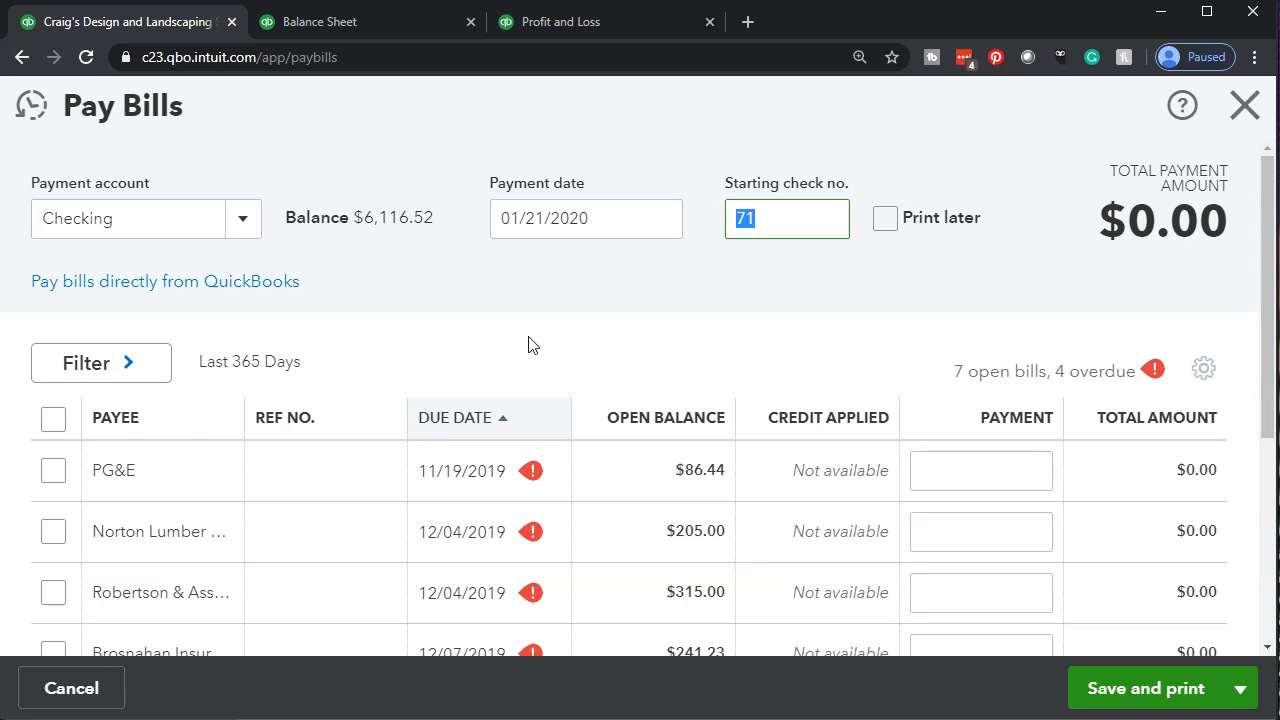
Step: Review the open bills and select the Bob's Burger Joint and Cal Telephone bills for full payment of 150.00 and 67.00
{"action": "scroll", "coordinate": [528, 345], "scroll_direction": "down", "scroll_amount": 1}
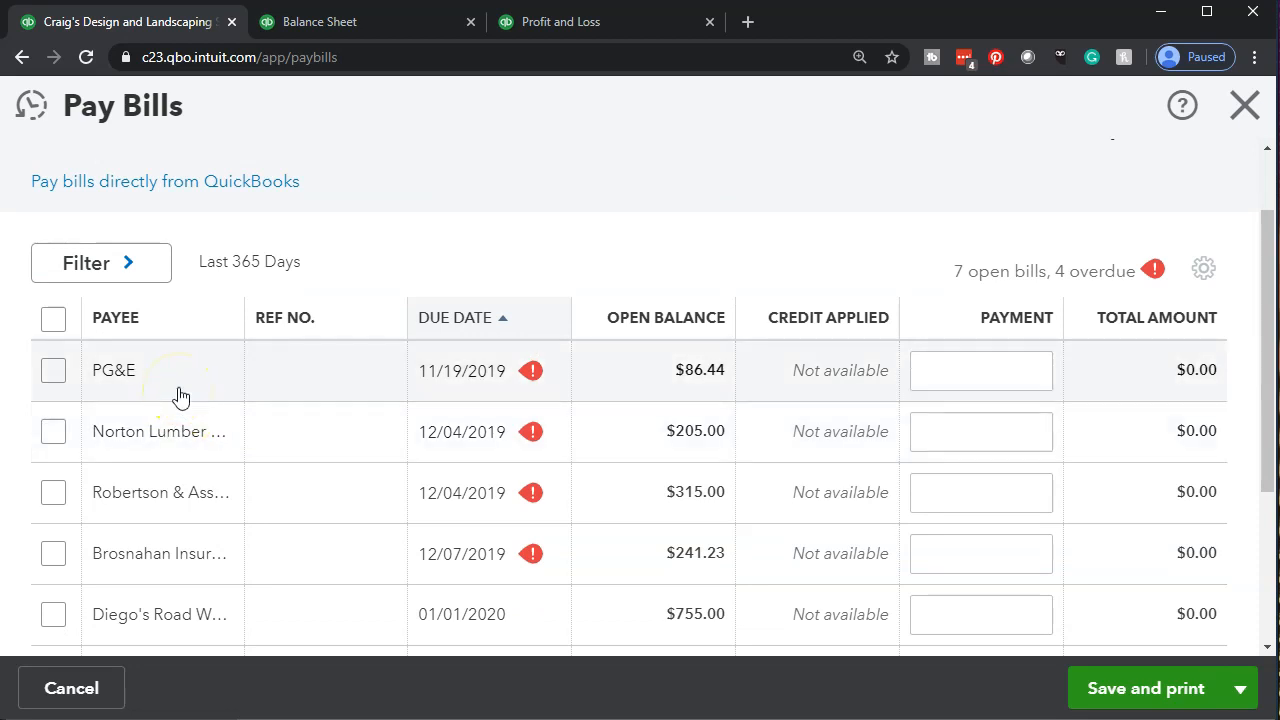
{"action": "scroll", "coordinate": [177, 397], "scroll_direction": "down", "scroll_amount": 3}
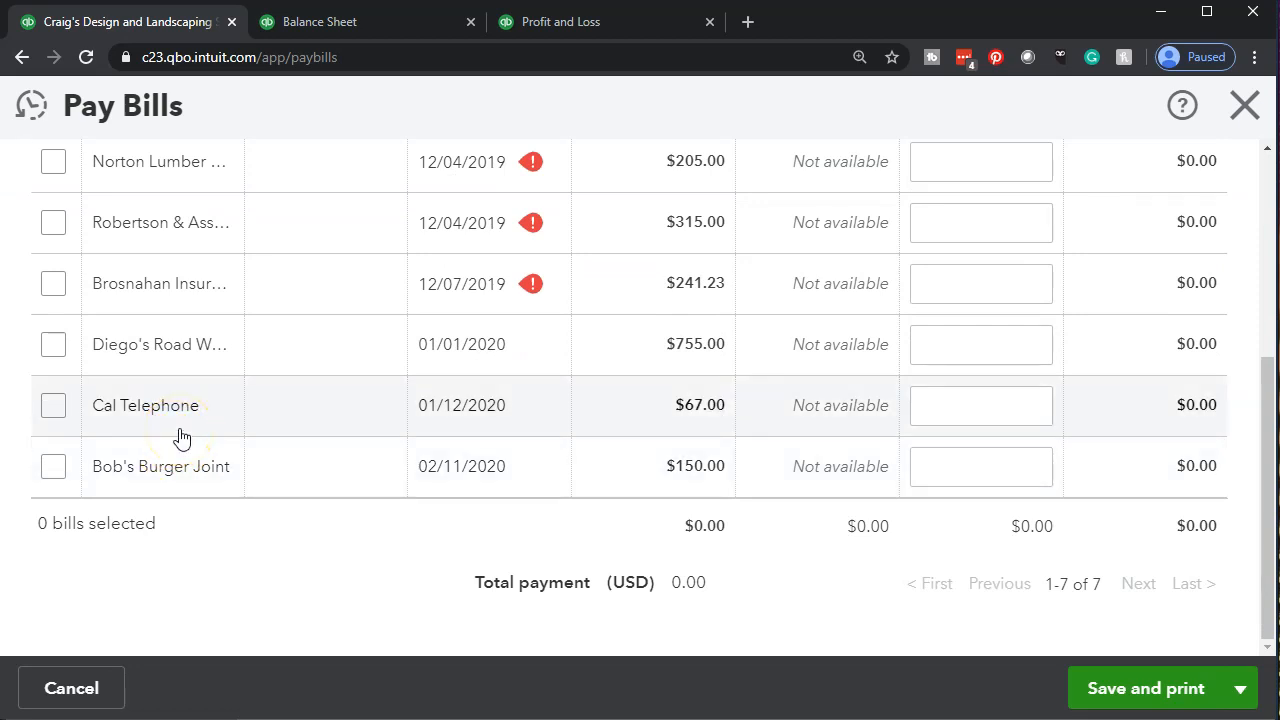
{"action": "left_click", "coordinate": [186, 480]}
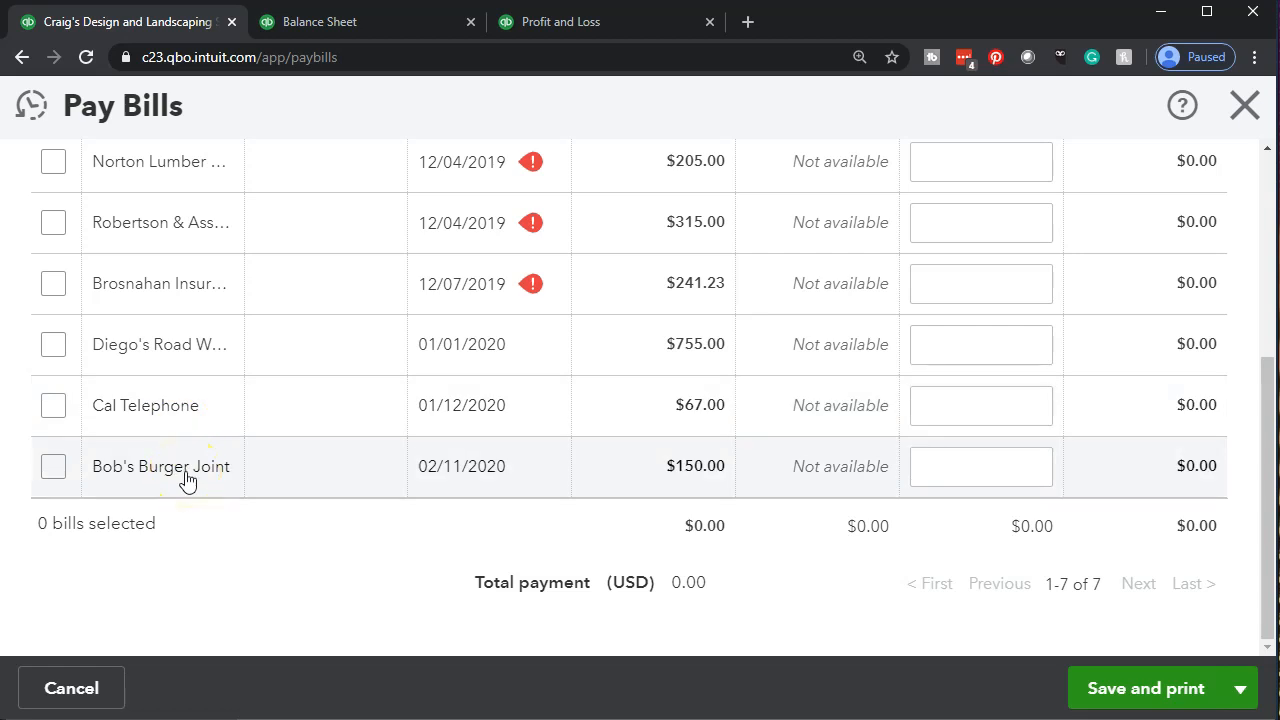
{"action": "scroll", "coordinate": [186, 480], "scroll_direction": "up", "scroll_amount": 3}
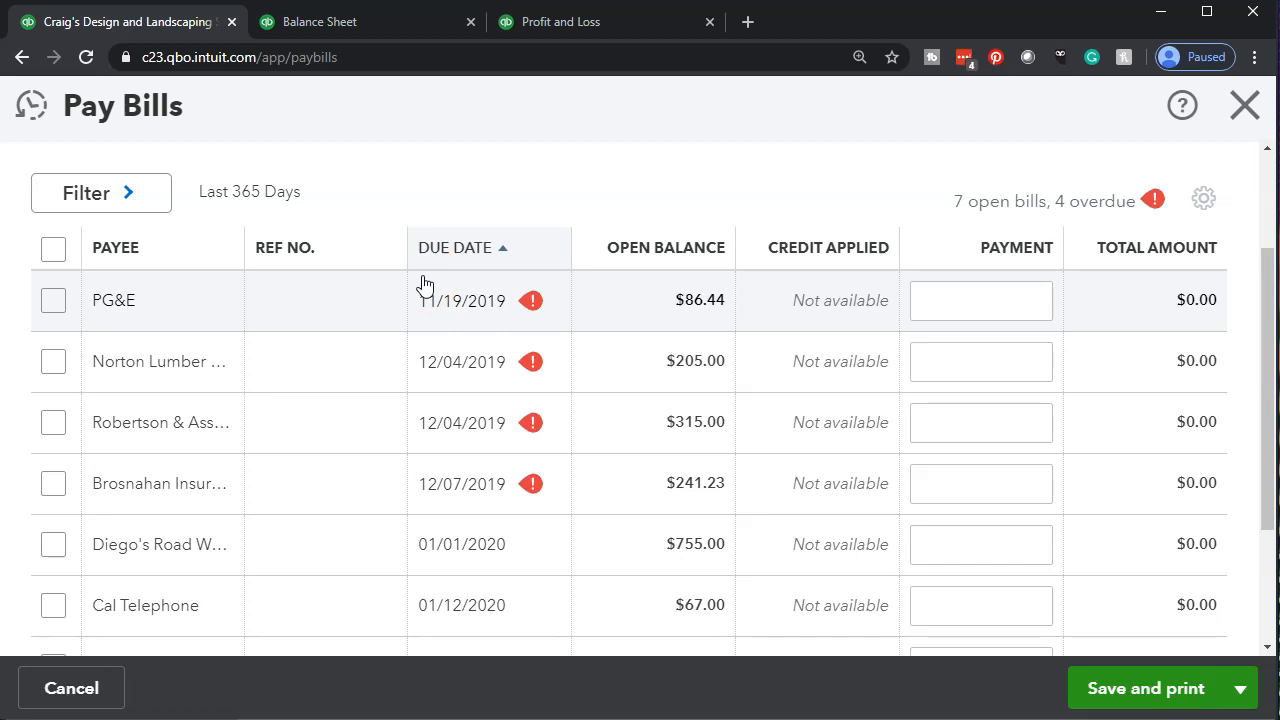
{"action": "scroll", "coordinate": [424, 285], "scroll_direction": "down", "scroll_amount": 2}
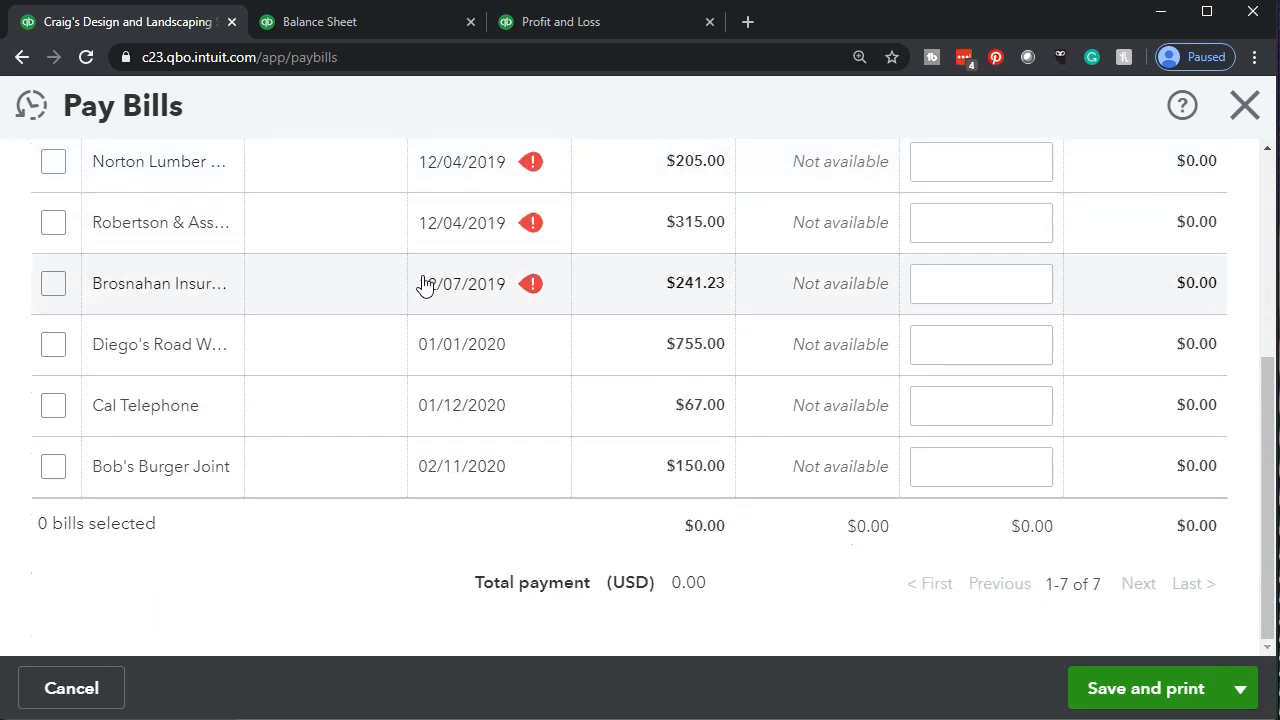
{"action": "scroll", "coordinate": [424, 285], "scroll_direction": "up", "scroll_amount": 2}
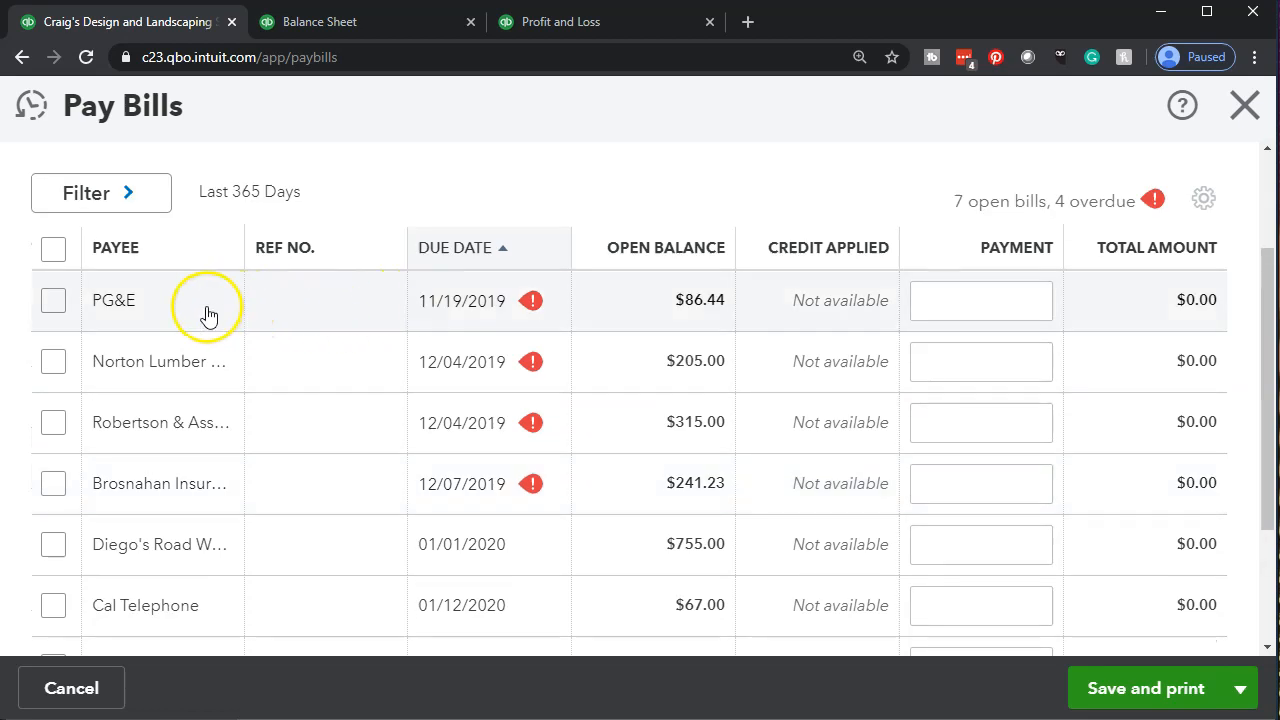
{"action": "scroll", "coordinate": [183, 352], "scroll_direction": "down", "scroll_amount": 1}
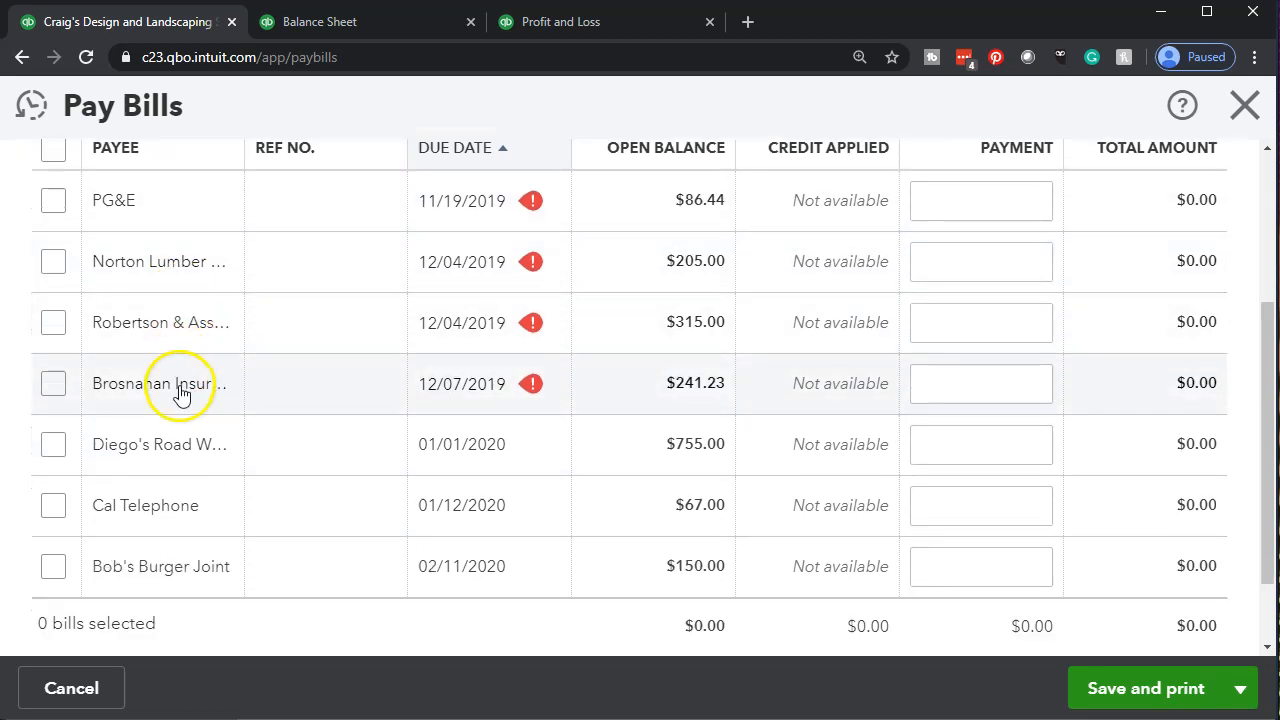
{"action": "scroll", "coordinate": [180, 393], "scroll_direction": "down", "scroll_amount": 1}
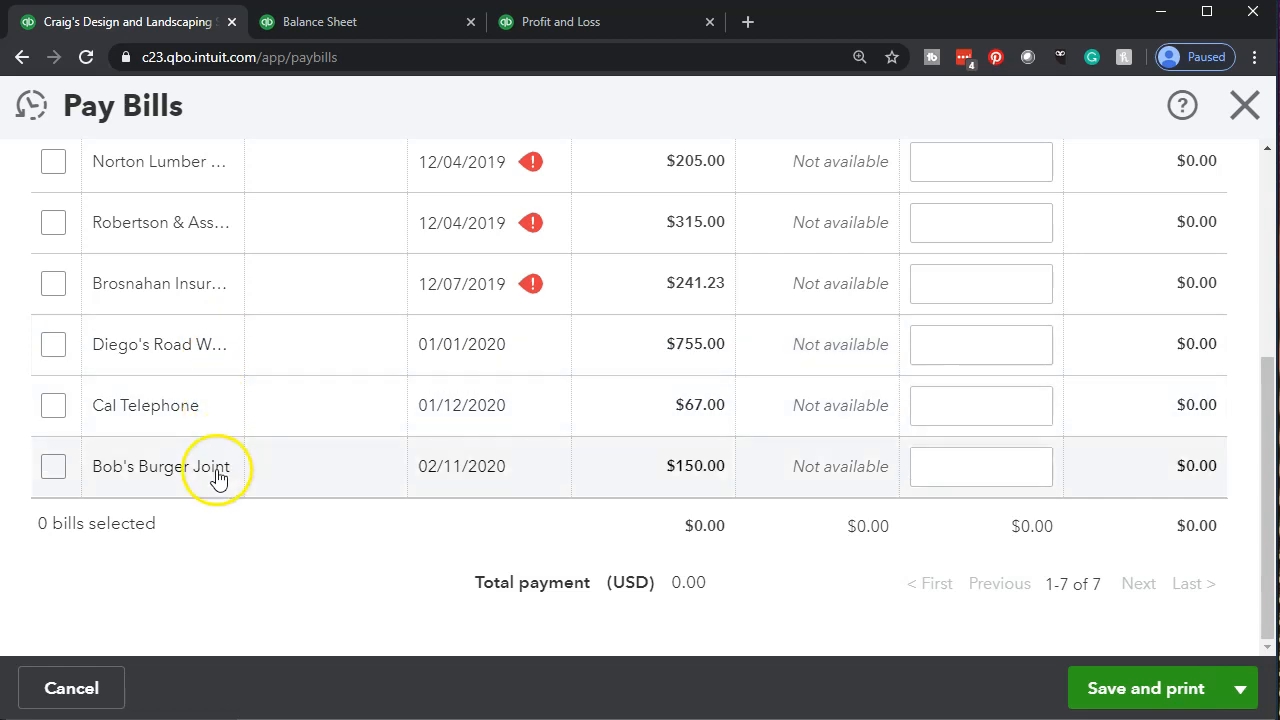
{"action": "left_click", "coordinate": [55, 468]}
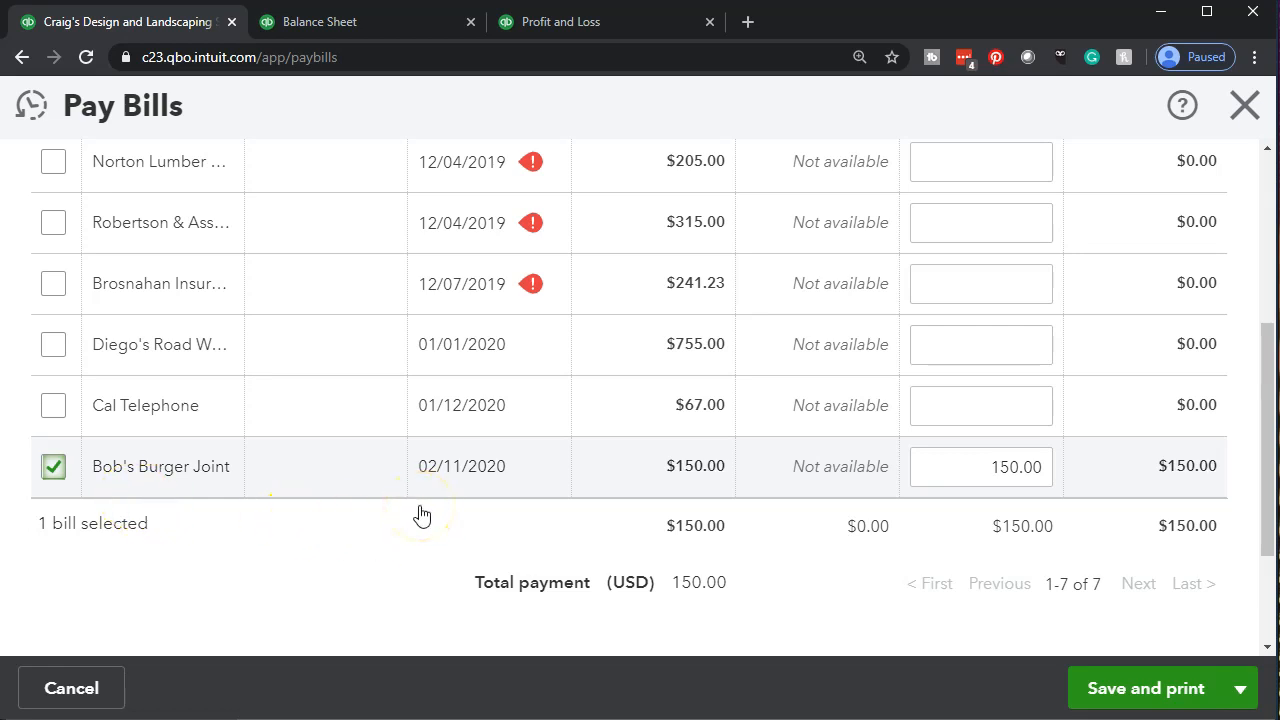
{"action": "left_click", "coordinate": [53, 405]}
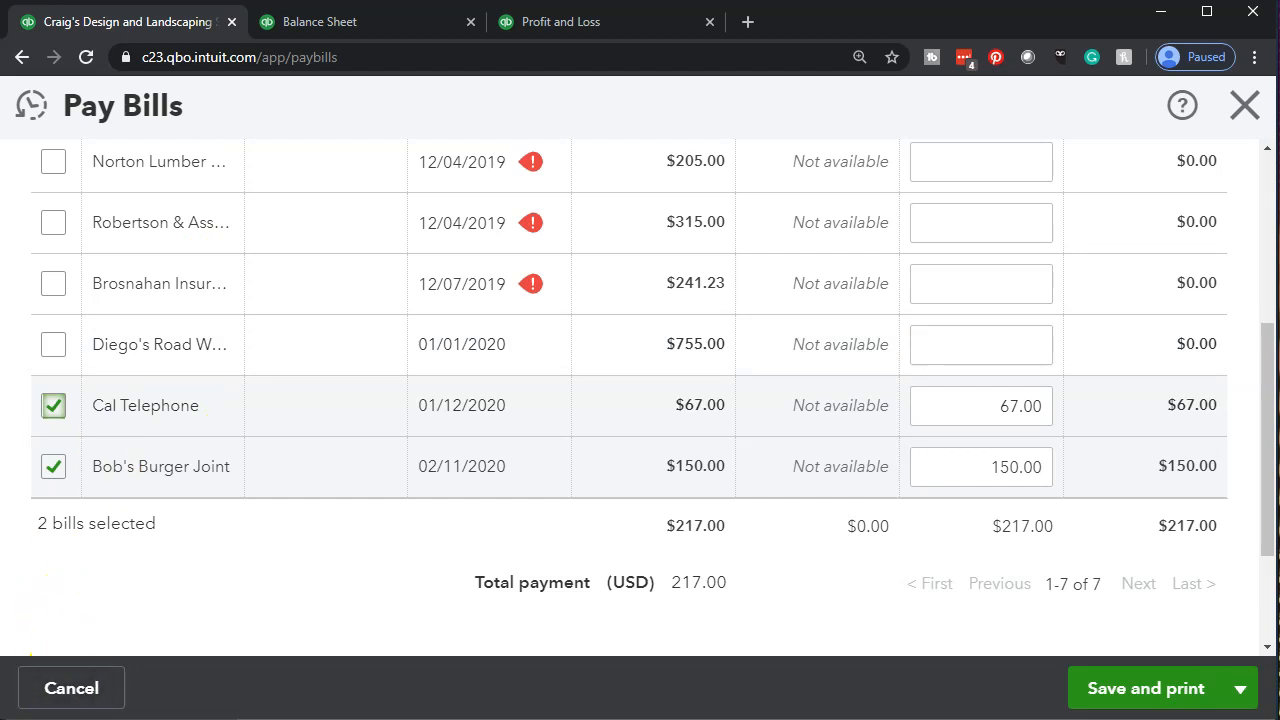
Step: Review the payment details and account balance summary for the two selected bills, and save and close the payment form
{"action": "scroll", "coordinate": [585, 431], "scroll_direction": "up", "scroll_amount": 4}
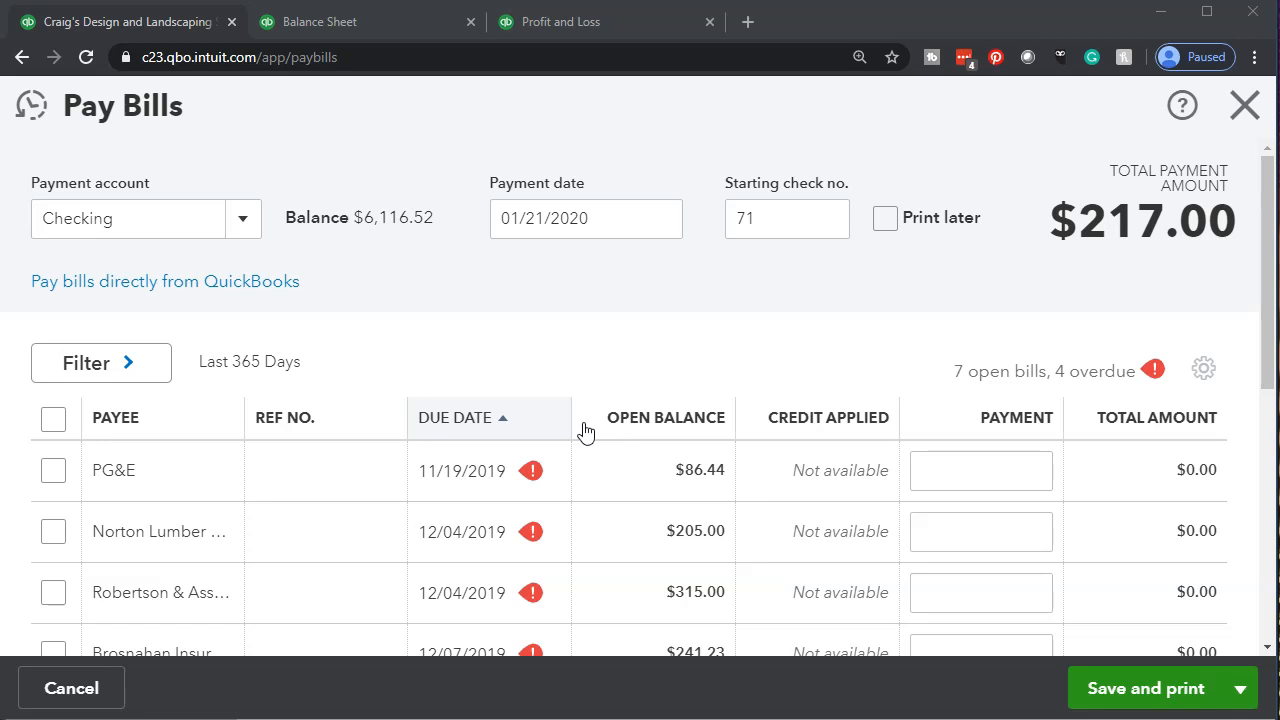
{"action": "left_click", "coordinate": [797, 378]}
{"action": "scroll", "coordinate": [796, 379], "scroll_direction": "down", "scroll_amount": 1}
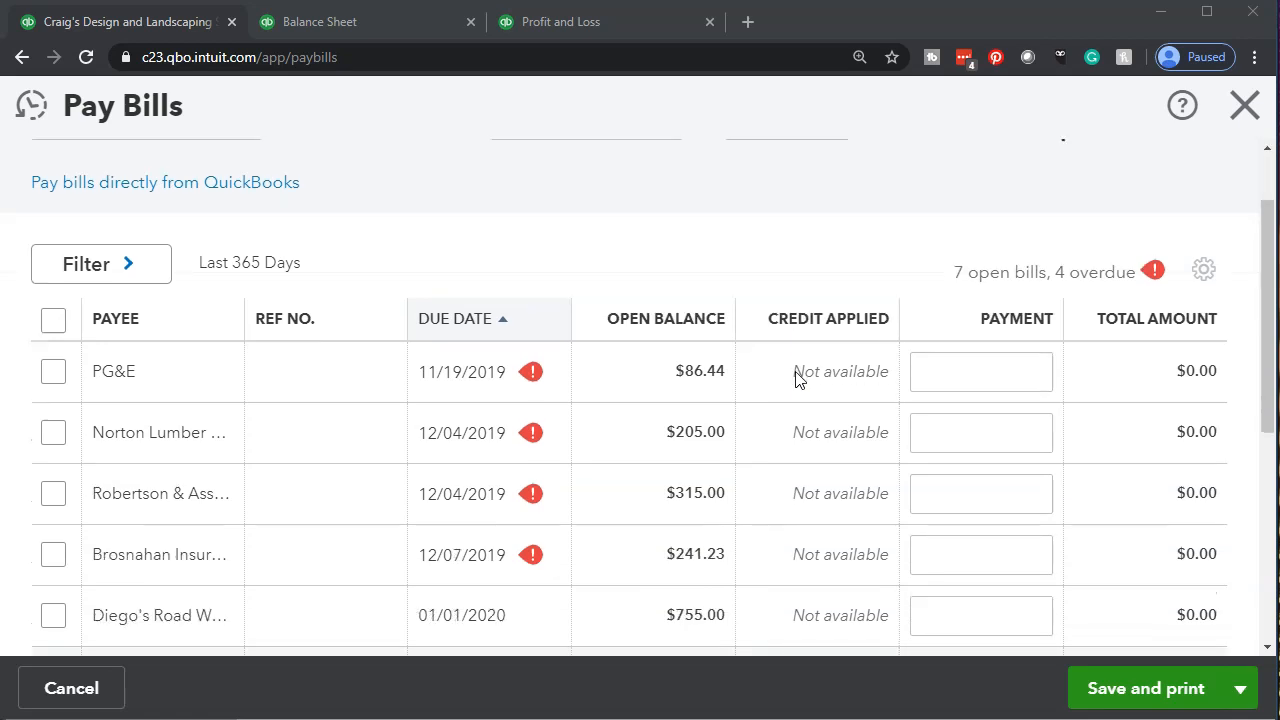
{"action": "scroll", "coordinate": [796, 379], "scroll_direction": "down", "scroll_amount": 4}
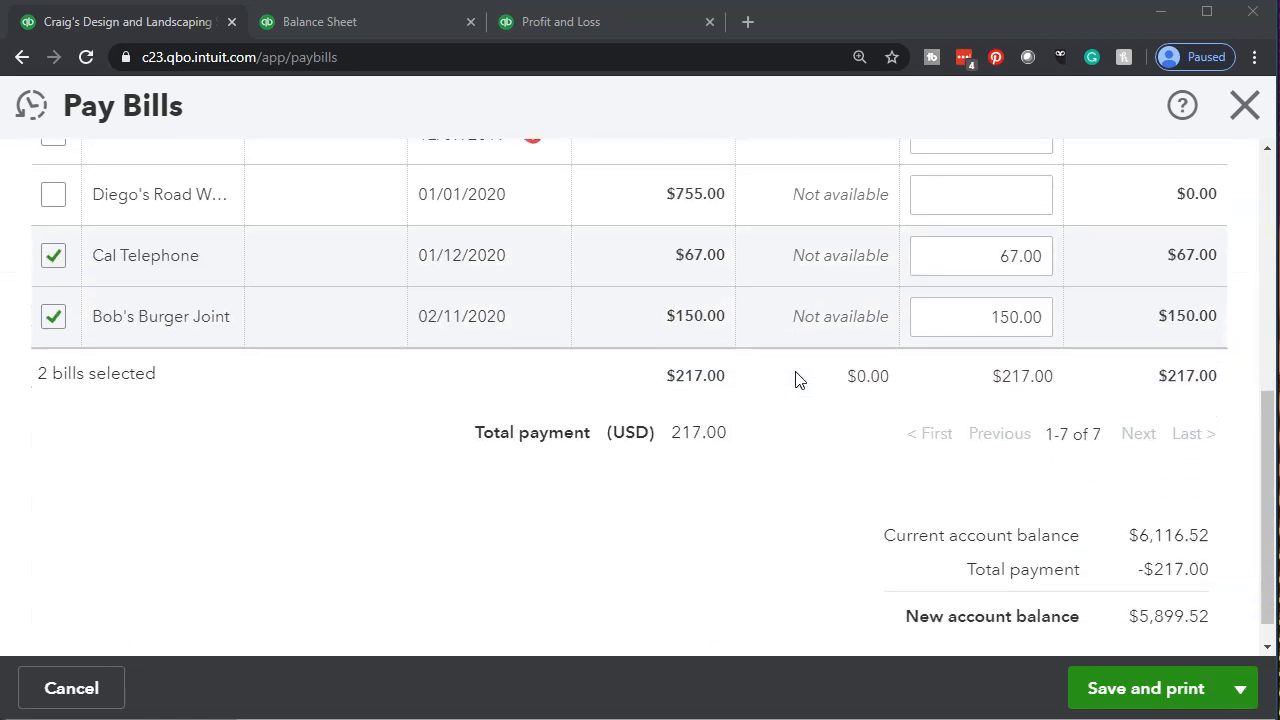
{"action": "scroll", "coordinate": [415, 607], "scroll_direction": "up", "scroll_amount": 6}
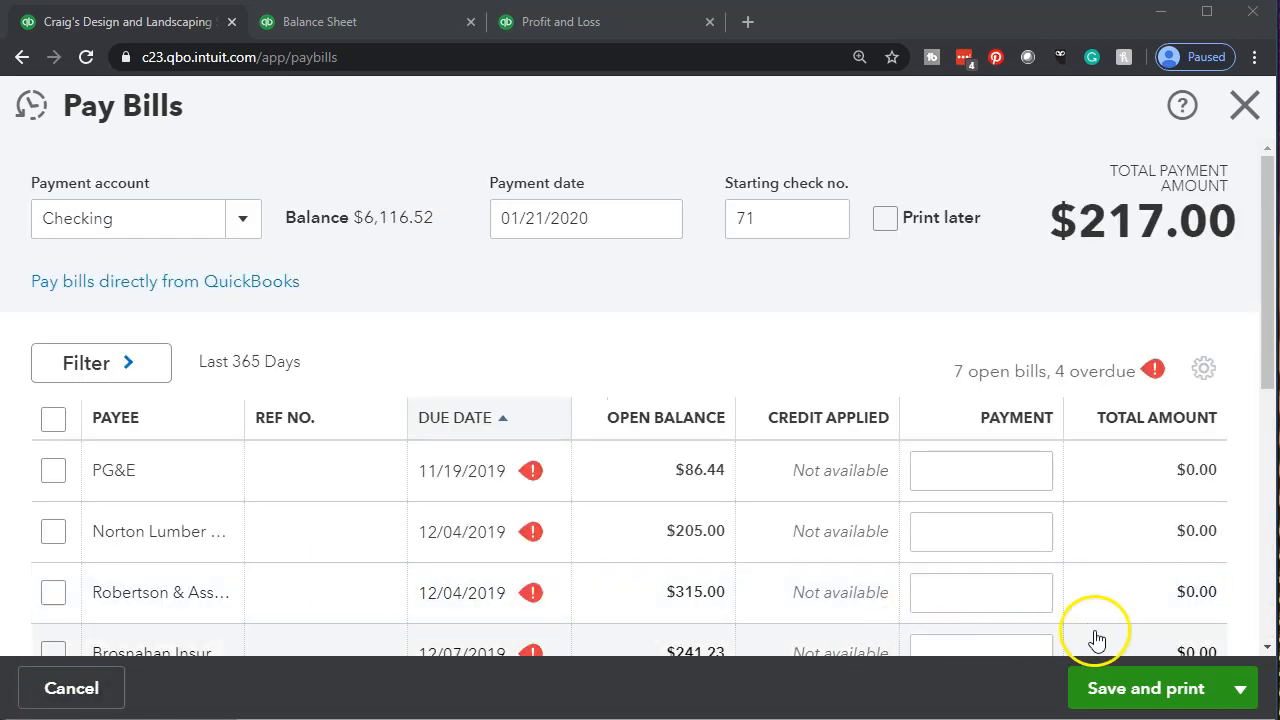
{"action": "left_click", "coordinate": [1240, 688]}
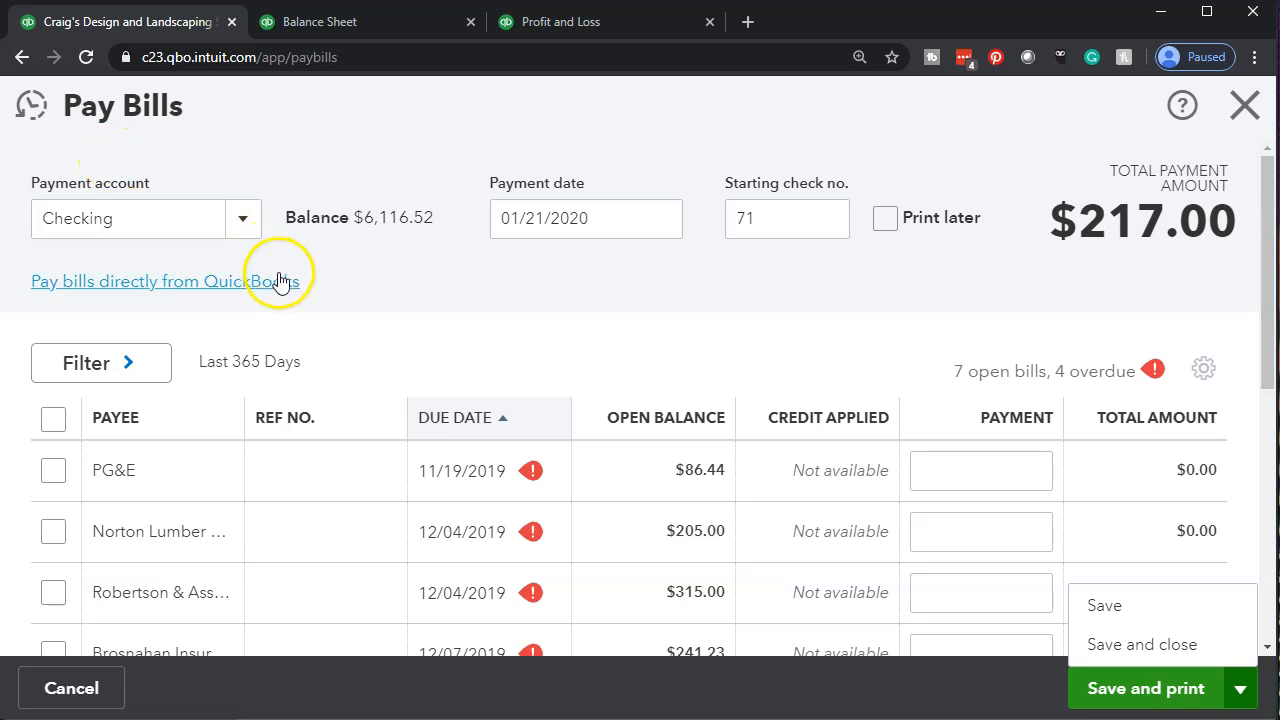
{"action": "scroll", "coordinate": [260, 380], "scroll_direction": "down", "scroll_amount": 4}
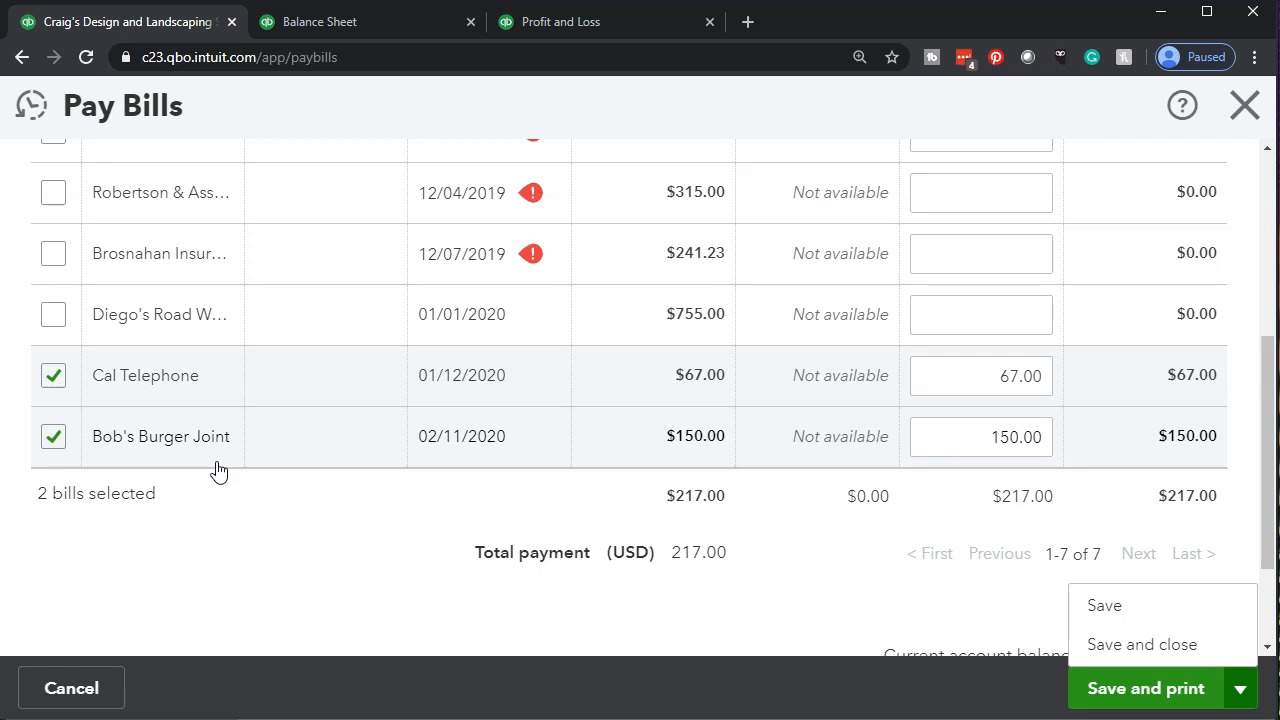
{"action": "left_click", "coordinate": [1141, 645]}
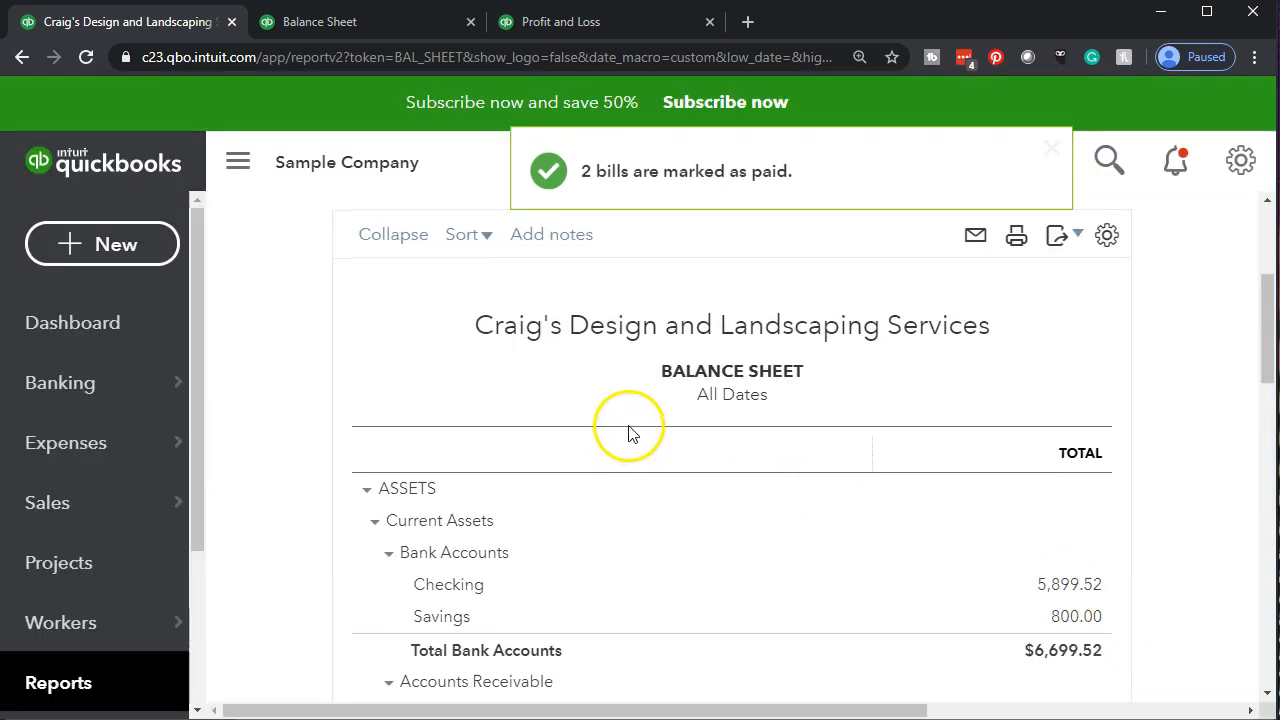
Step: Switch to the Balance Sheet browser tab and examine the transactions behind the Checking balance, including their split accounts and amounts
{"action": "left_click", "coordinate": [350, 27]}
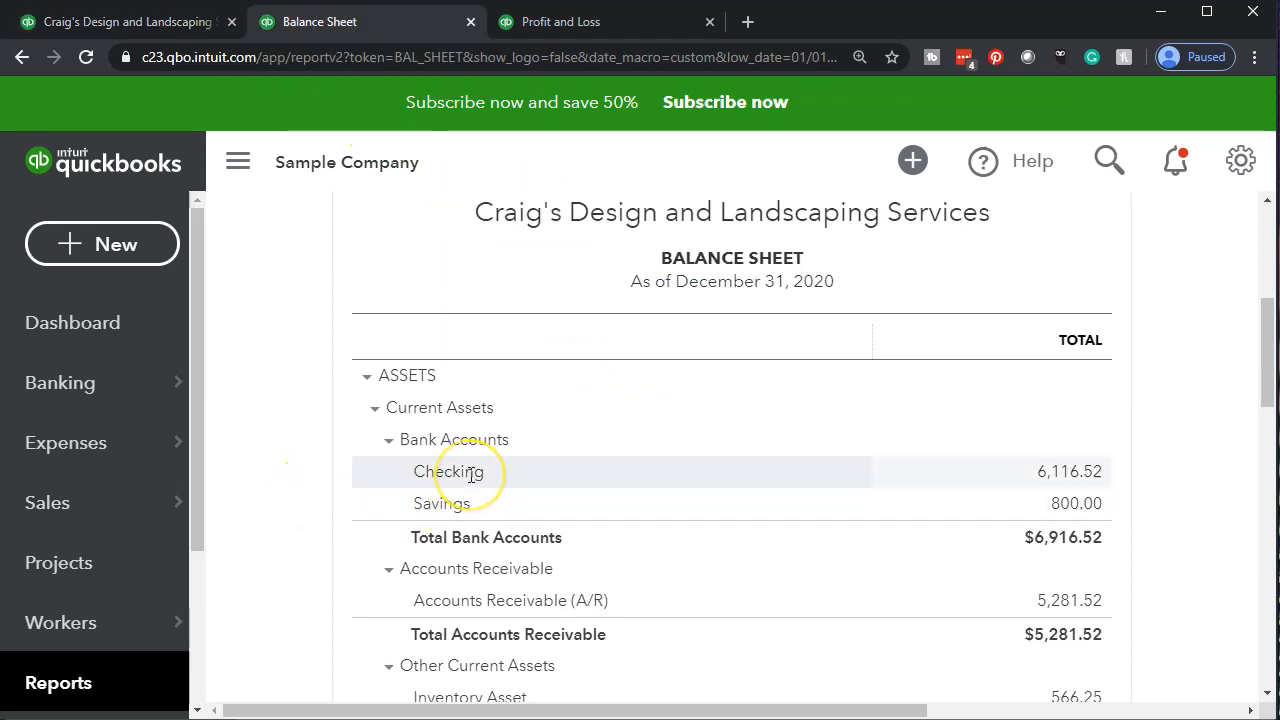
{"action": "left_click", "coordinate": [1051, 471]}
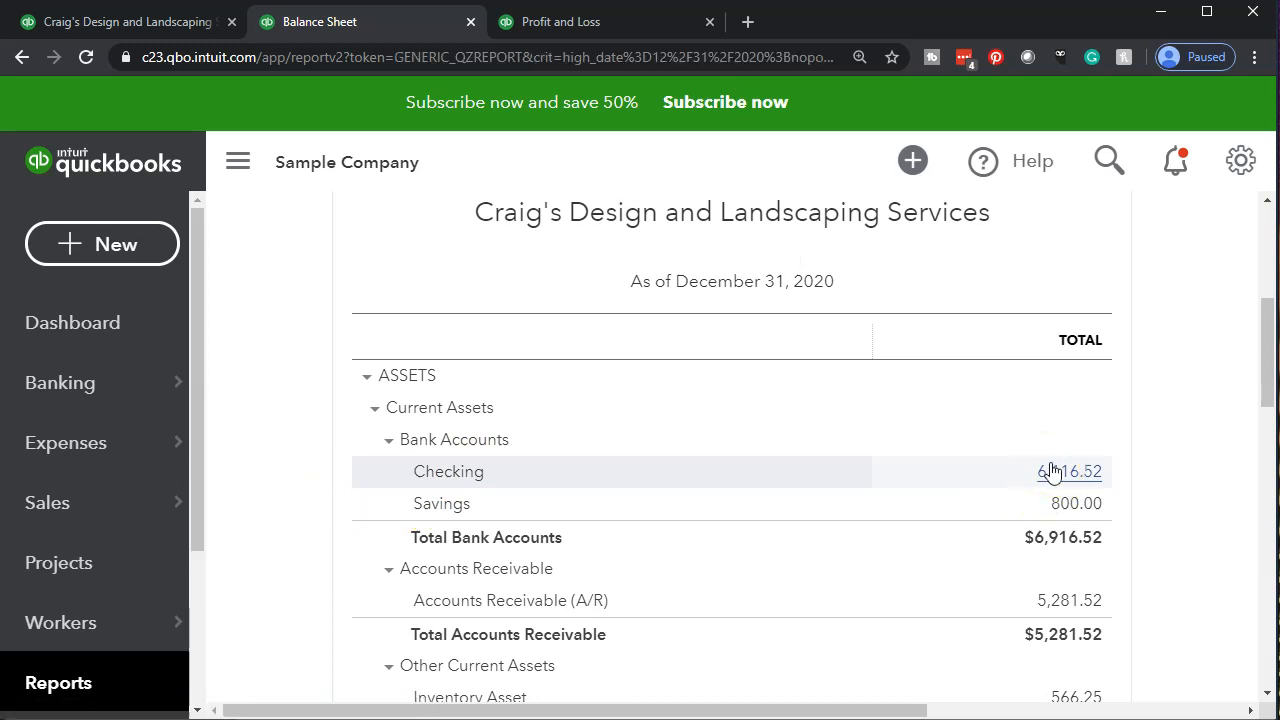
{"action": "scroll", "coordinate": [914, 505], "scroll_direction": "down", "scroll_amount": 2}
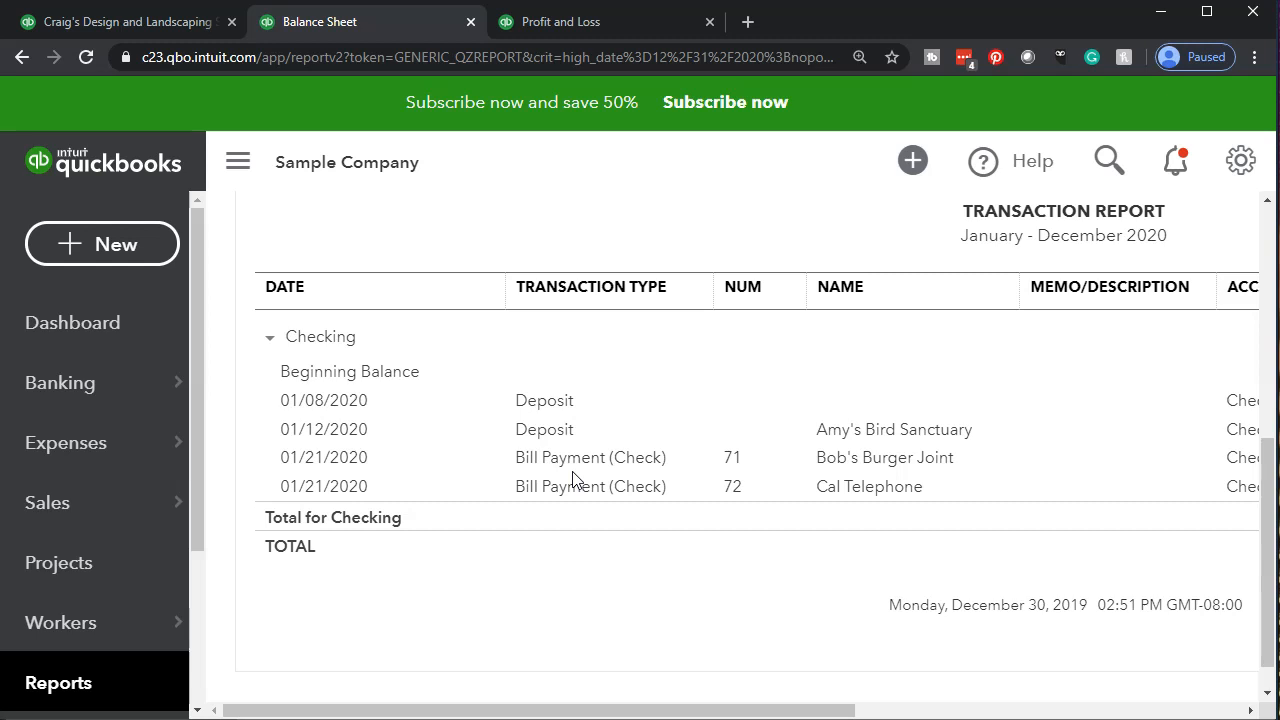
{"action": "left_click_drag", "start_coordinate": [740, 713], "coordinate": [1127, 715]}
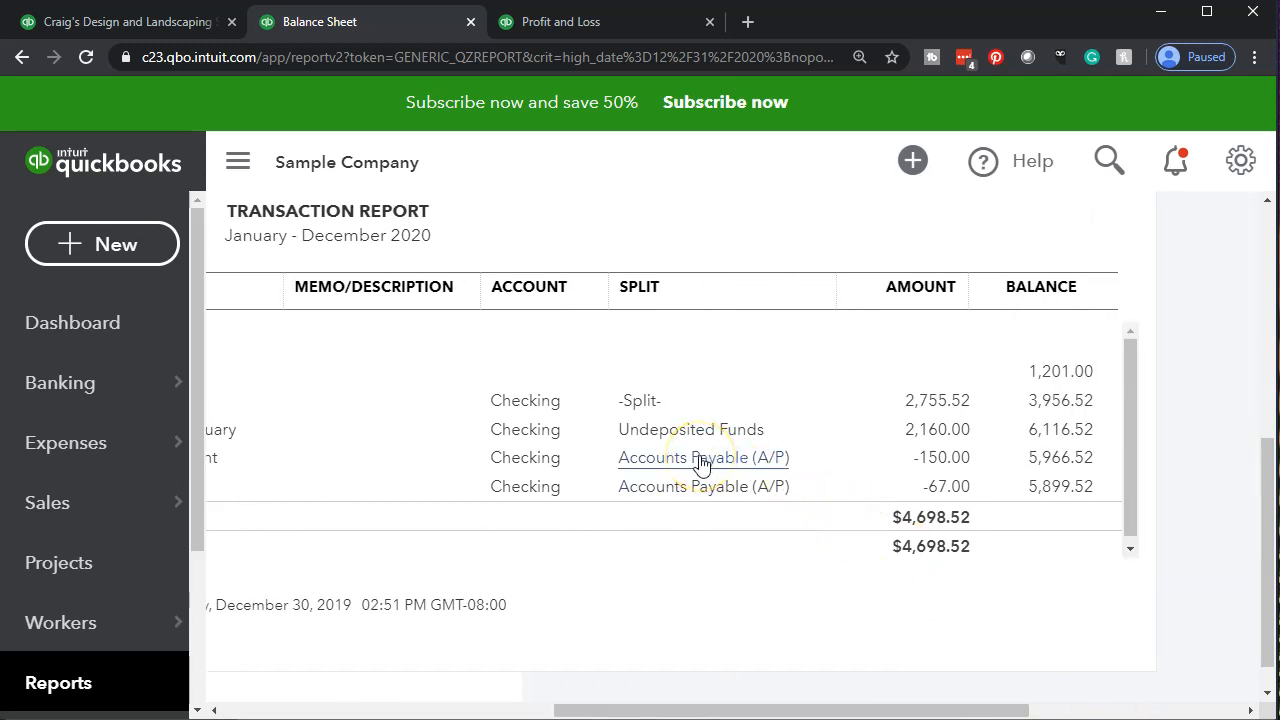
Step: Open the Bob's Burger Joint bill payment from the Checking transactions, and examine its details and the linked bill's category details
{"action": "left_click", "coordinate": [945, 458]}
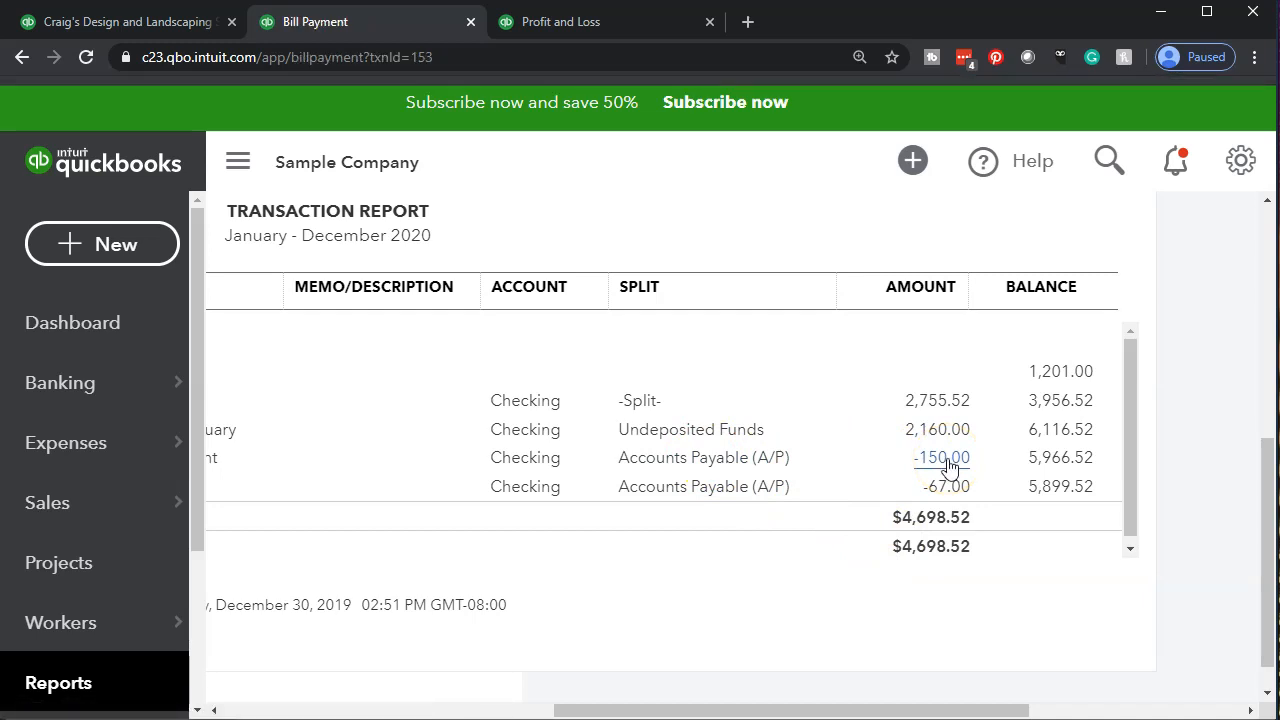
{"action": "scroll", "coordinate": [640, 400], "scroll_direction": "down", "scroll_amount": 3}
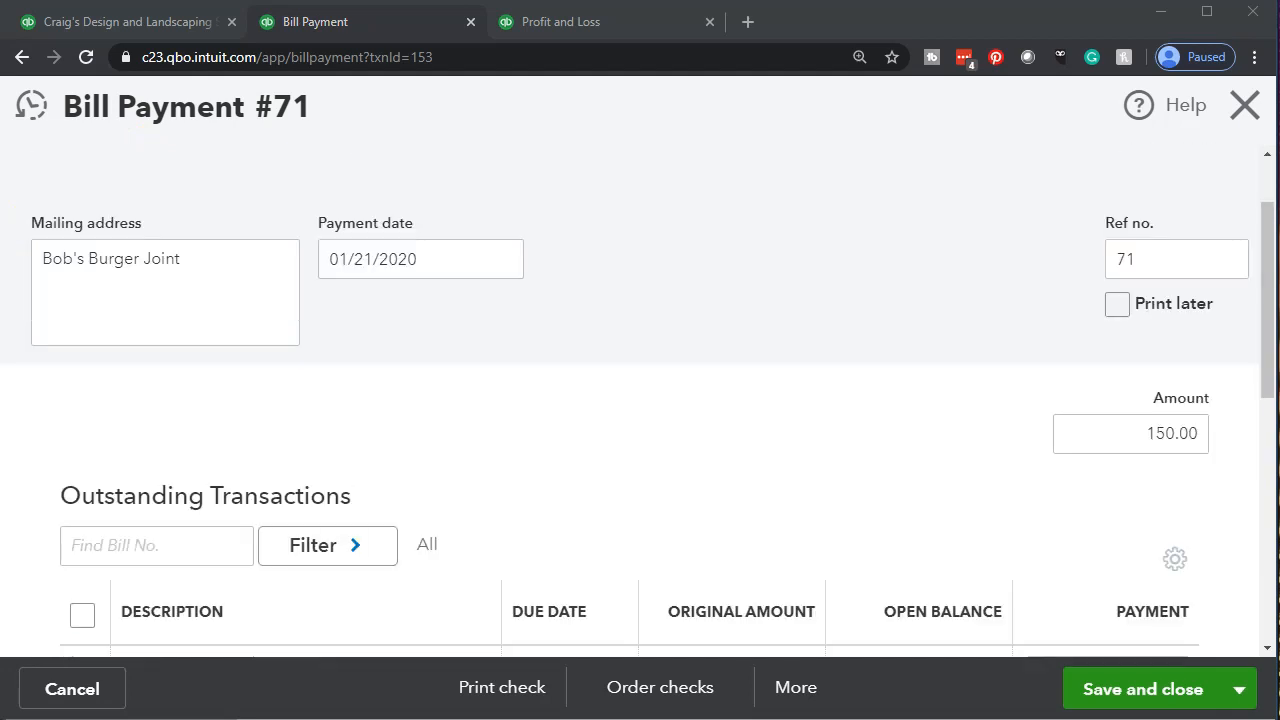
{"action": "scroll", "coordinate": [109, 423], "scroll_direction": "down", "scroll_amount": 1}
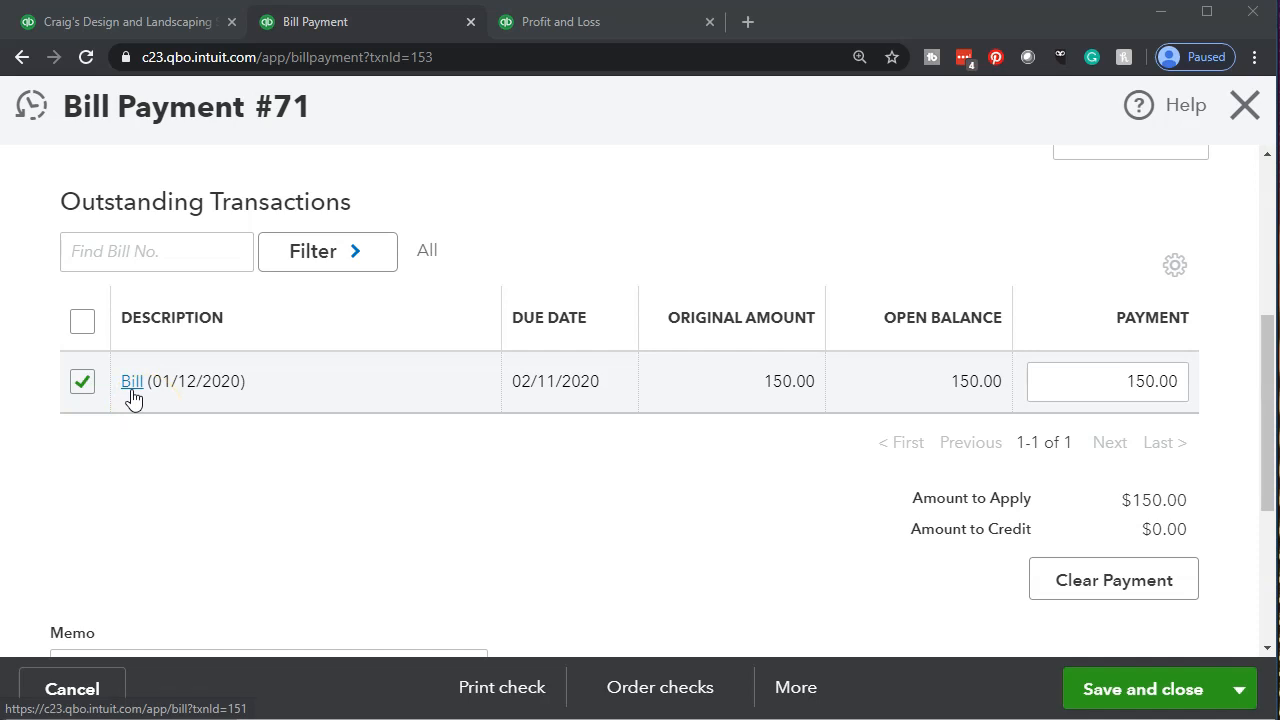
{"action": "scroll", "coordinate": [132, 397], "scroll_direction": "up", "scroll_amount": 3}
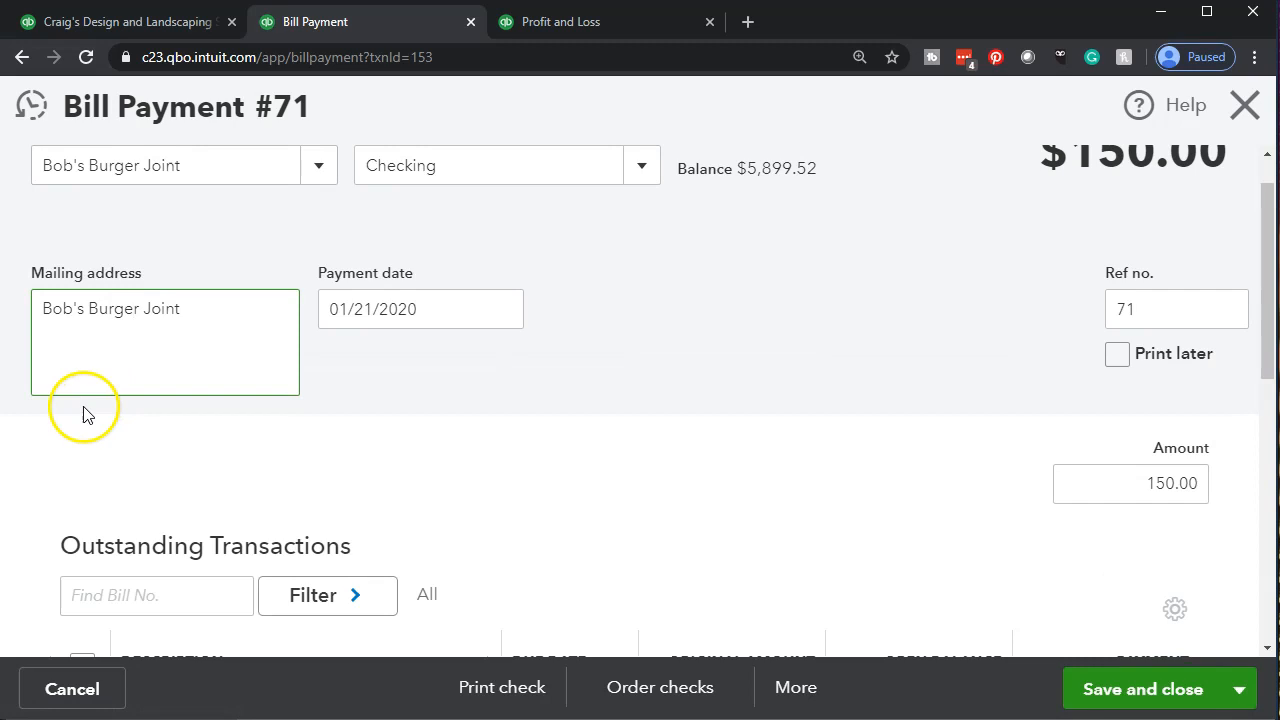
{"action": "scroll", "coordinate": [50, 418], "scroll_direction": "down", "scroll_amount": 4}
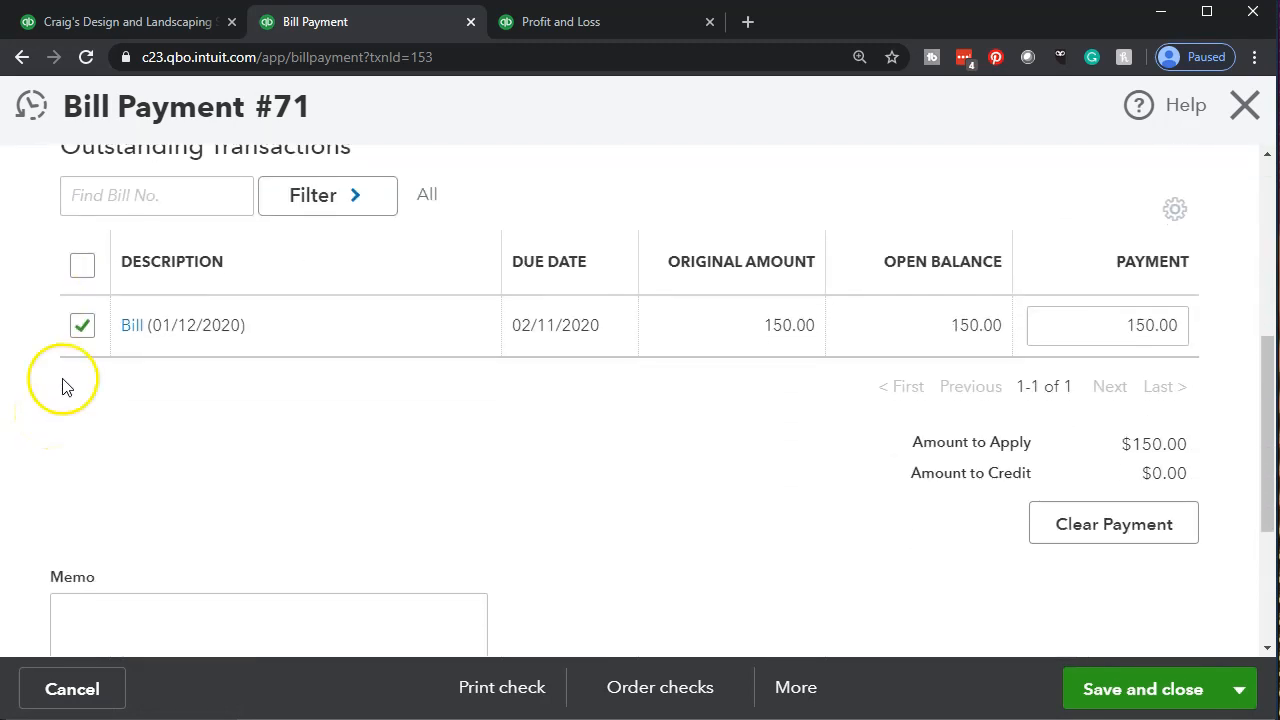
{"action": "left_click", "coordinate": [128, 327]}
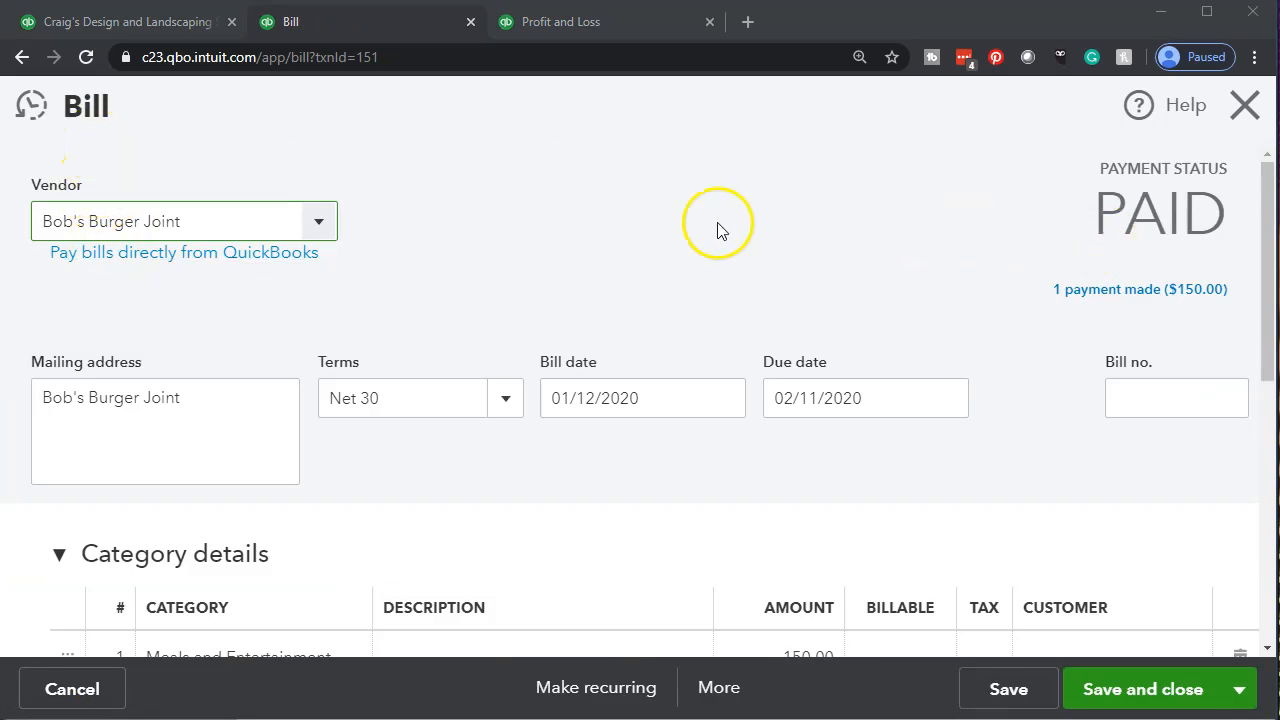
{"action": "scroll", "coordinate": [700, 229], "scroll_direction": "down", "scroll_amount": 2}
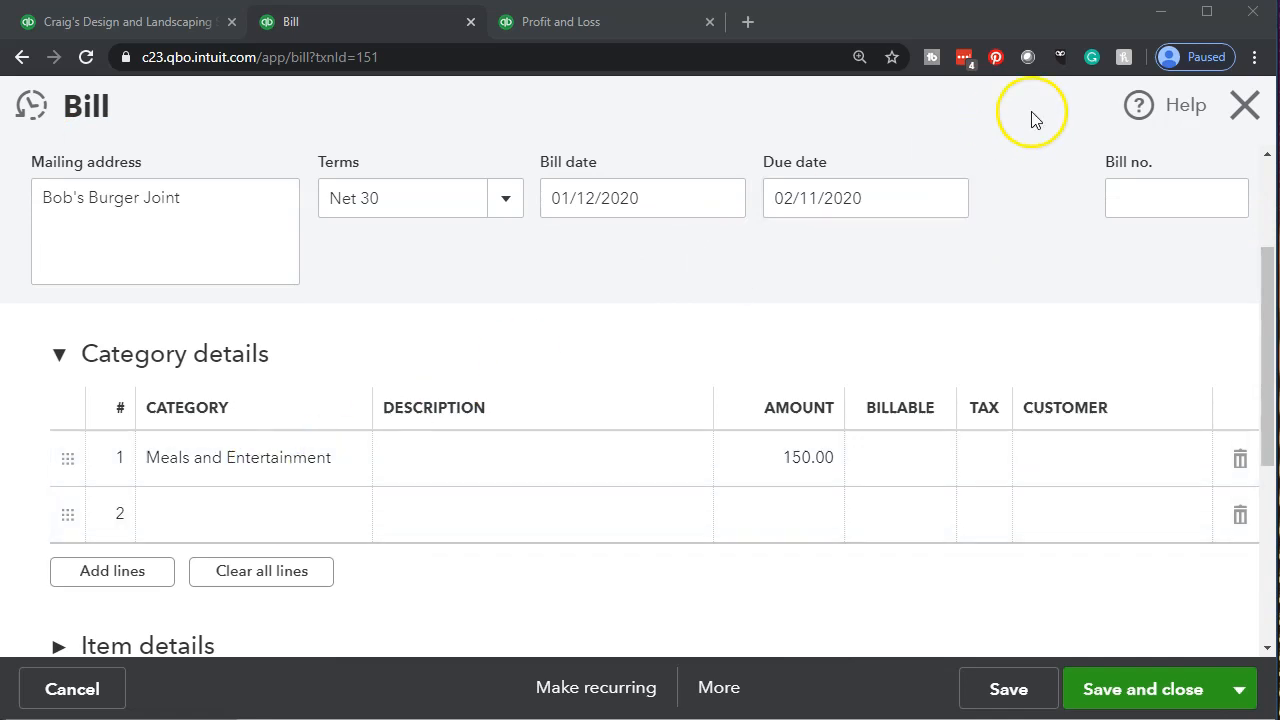
Step: Close the Bob's Burger Joint bill and return from the Checking transaction report to the Balance Sheet summary
{"action": "left_click", "coordinate": [1233, 118]}
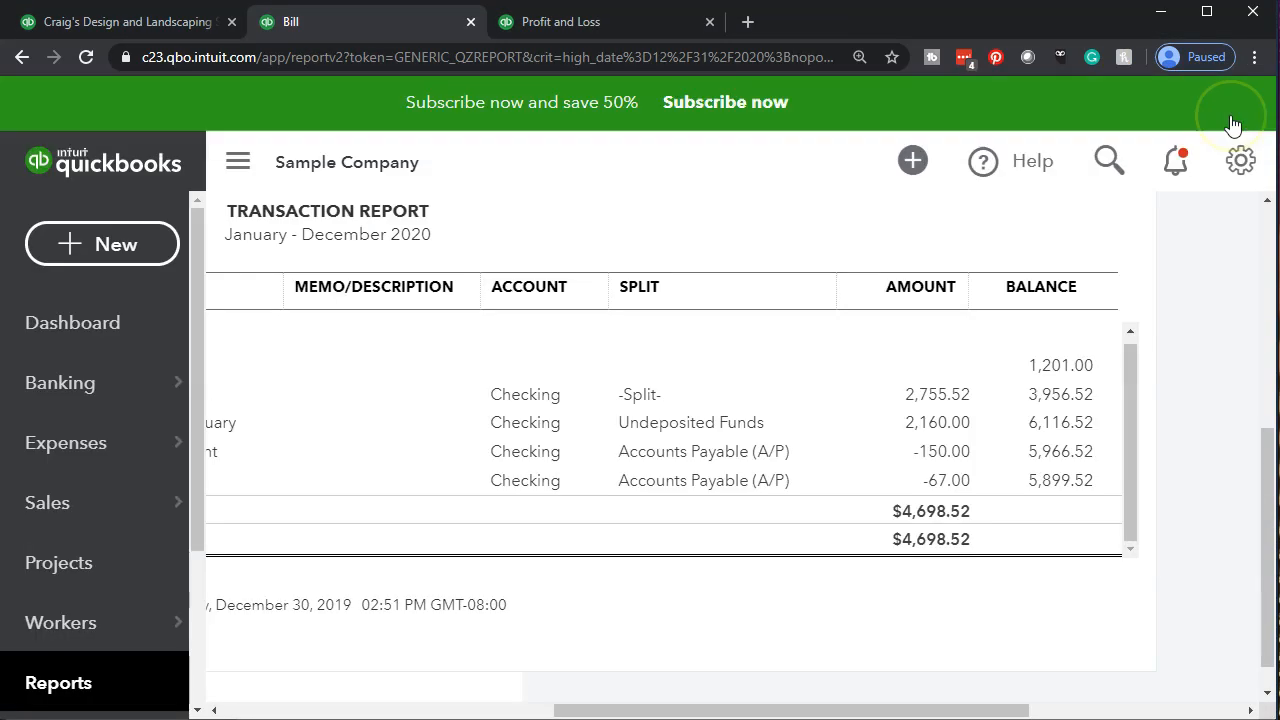
{"action": "left_click_drag", "start_coordinate": [663, 700], "coordinate": [194, 674]}
{"action": "scroll", "coordinate": [248, 567], "scroll_direction": "up", "scroll_amount": 4}
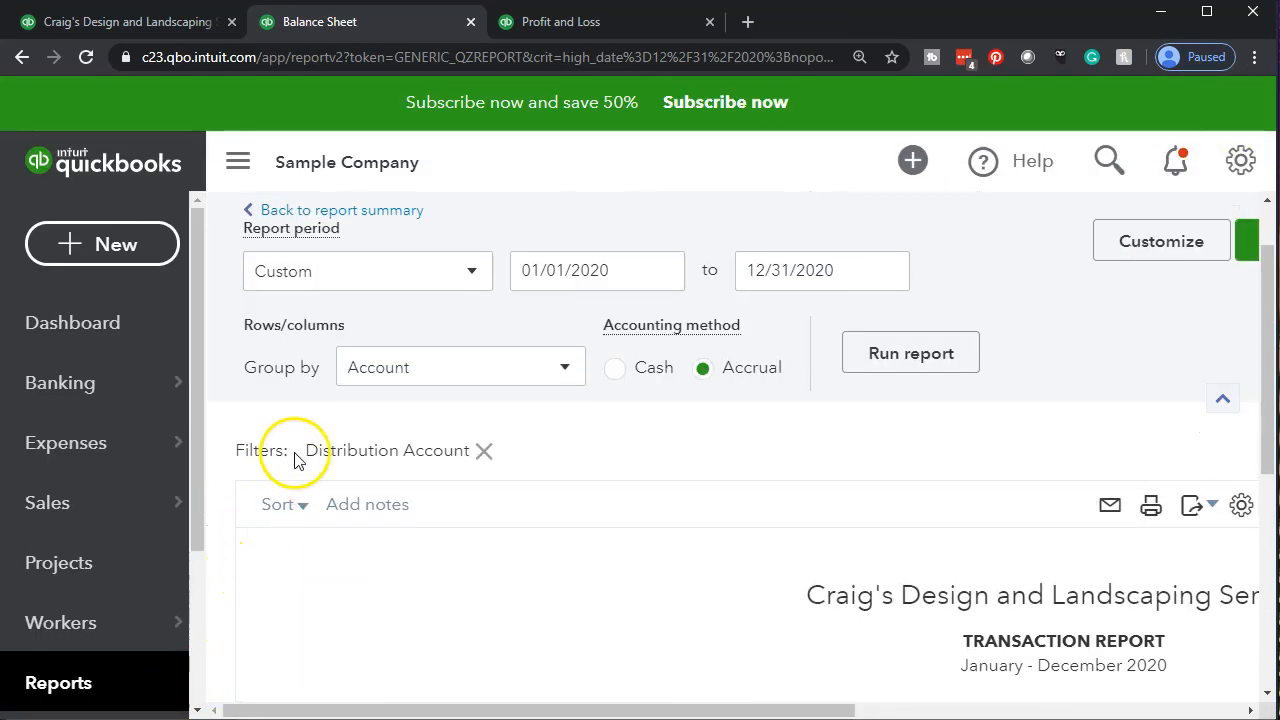
{"action": "left_click", "coordinate": [381, 214]}
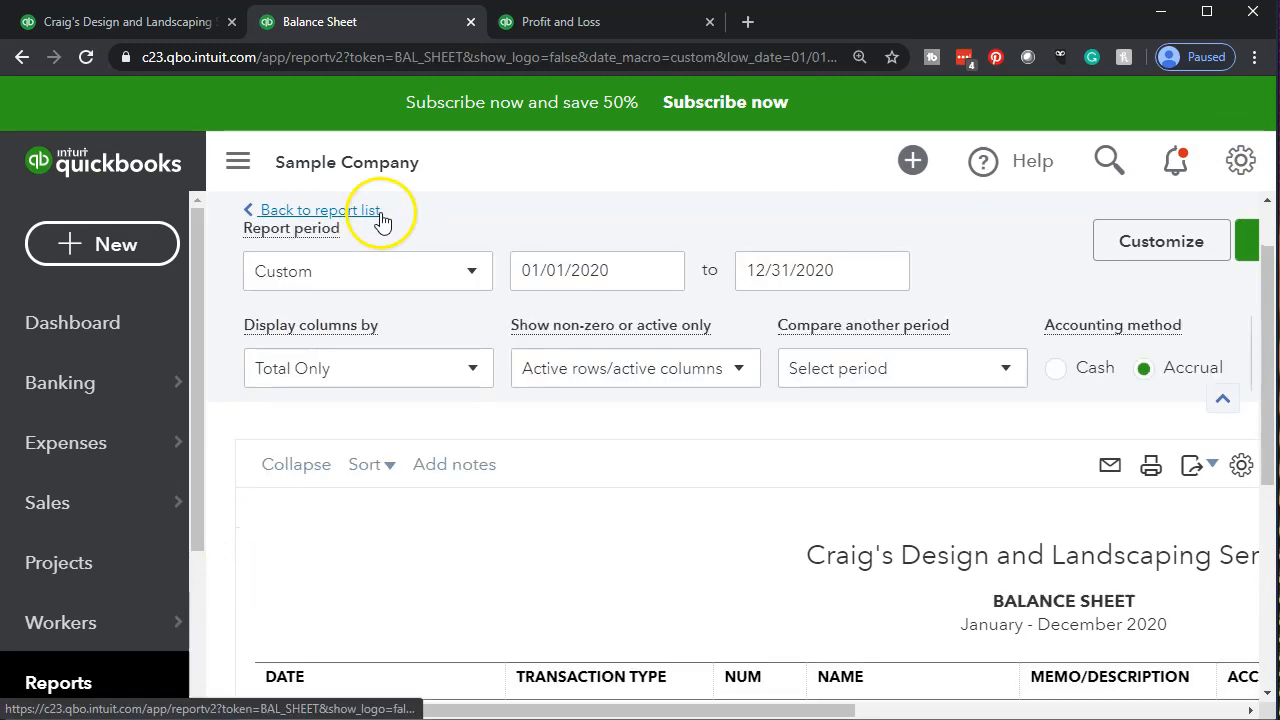
Step: Open the transactions behind the Accounts Payable (A/P) balance under Current Liabilities and examine the bills and bill payments
{"action": "scroll", "coordinate": [386, 263], "scroll_direction": "down", "scroll_amount": 3}
{"action": "scroll", "coordinate": [350, 535], "scroll_direction": "down", "scroll_amount": 4}
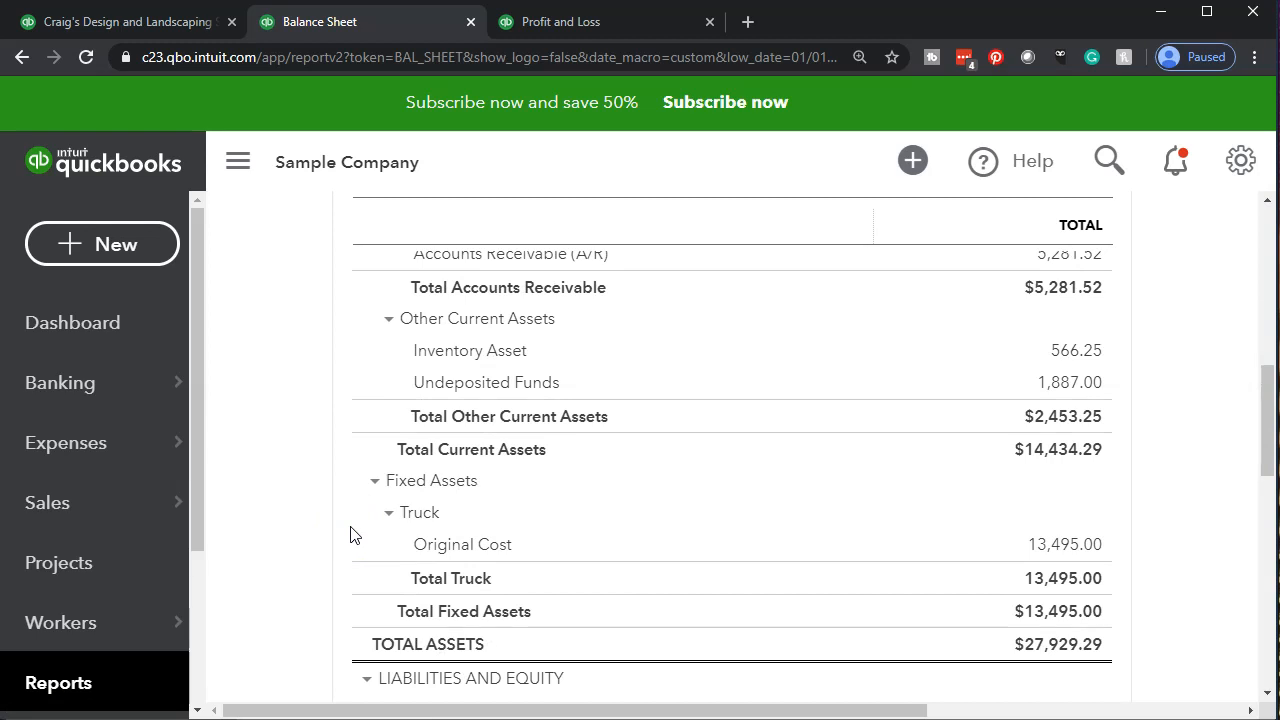
{"action": "scroll", "coordinate": [350, 533], "scroll_direction": "down", "scroll_amount": 3}
{"action": "left_click", "coordinate": [549, 508]}
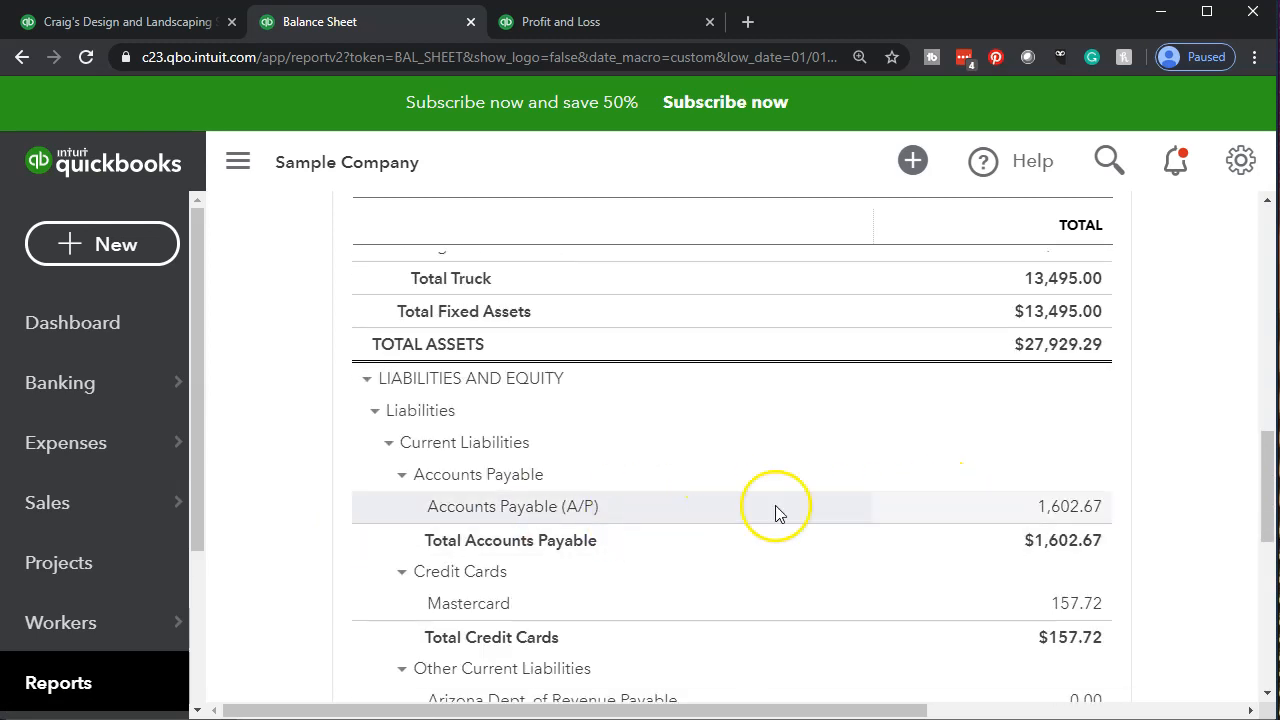
{"action": "left_click", "coordinate": [1047, 508]}
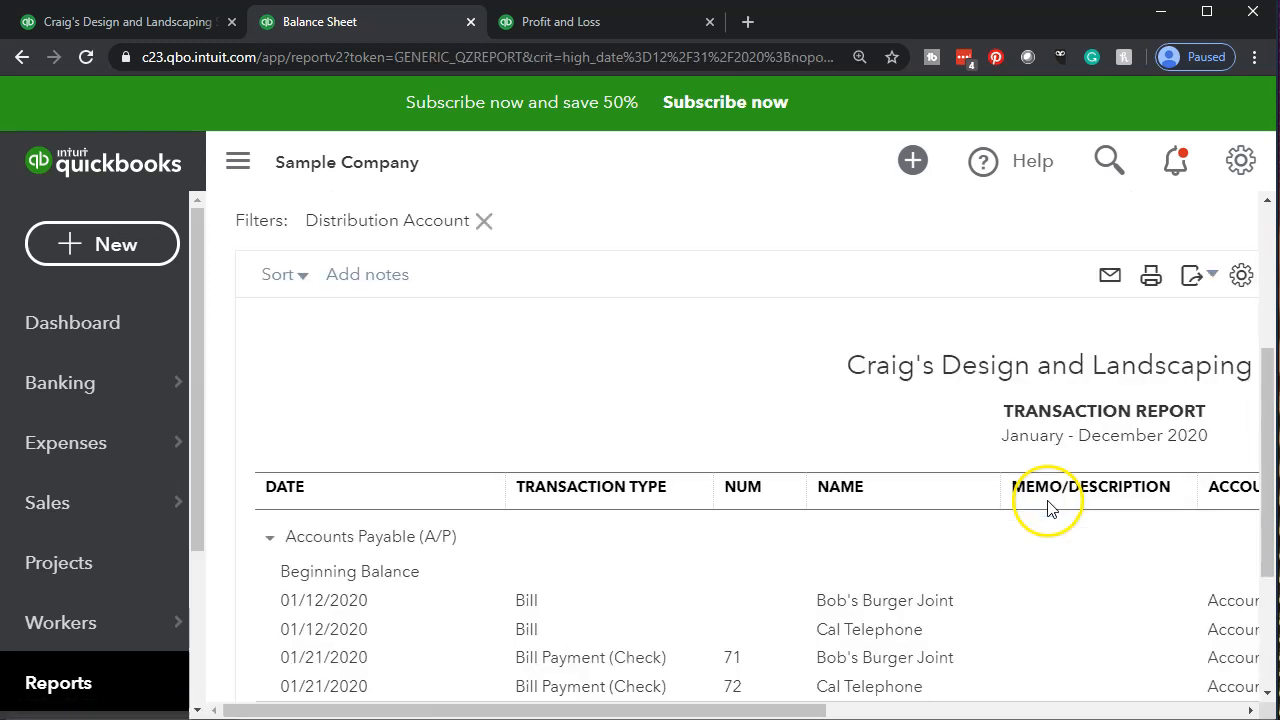
{"action": "scroll", "coordinate": [786, 491], "scroll_direction": "down", "scroll_amount": 2}
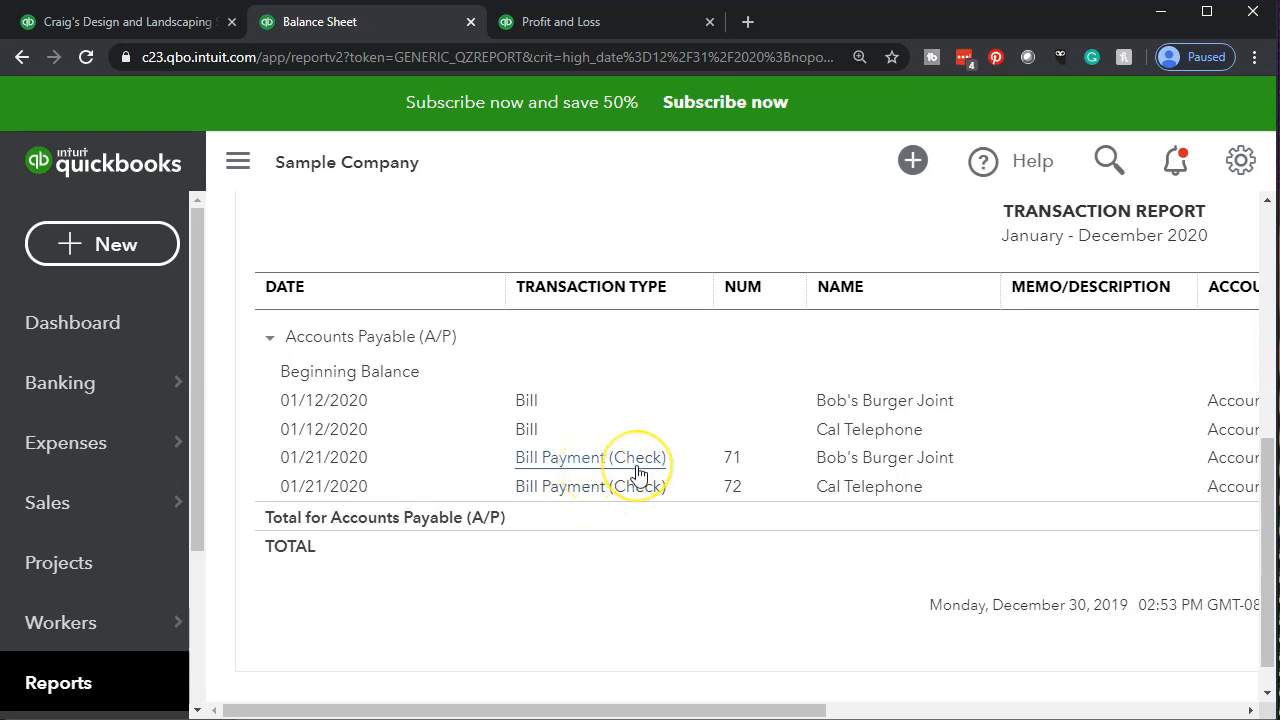
Step: Open the Cal Telephone bill payment from the Accounts Payable transactions, examine its details and outstanding transactions, and close it
{"action": "left_click", "coordinate": [727, 710]}
{"action": "left_click_drag", "start_coordinate": [727, 710], "coordinate": [1118, 680]}
{"action": "left_click", "coordinate": [1012, 487]}
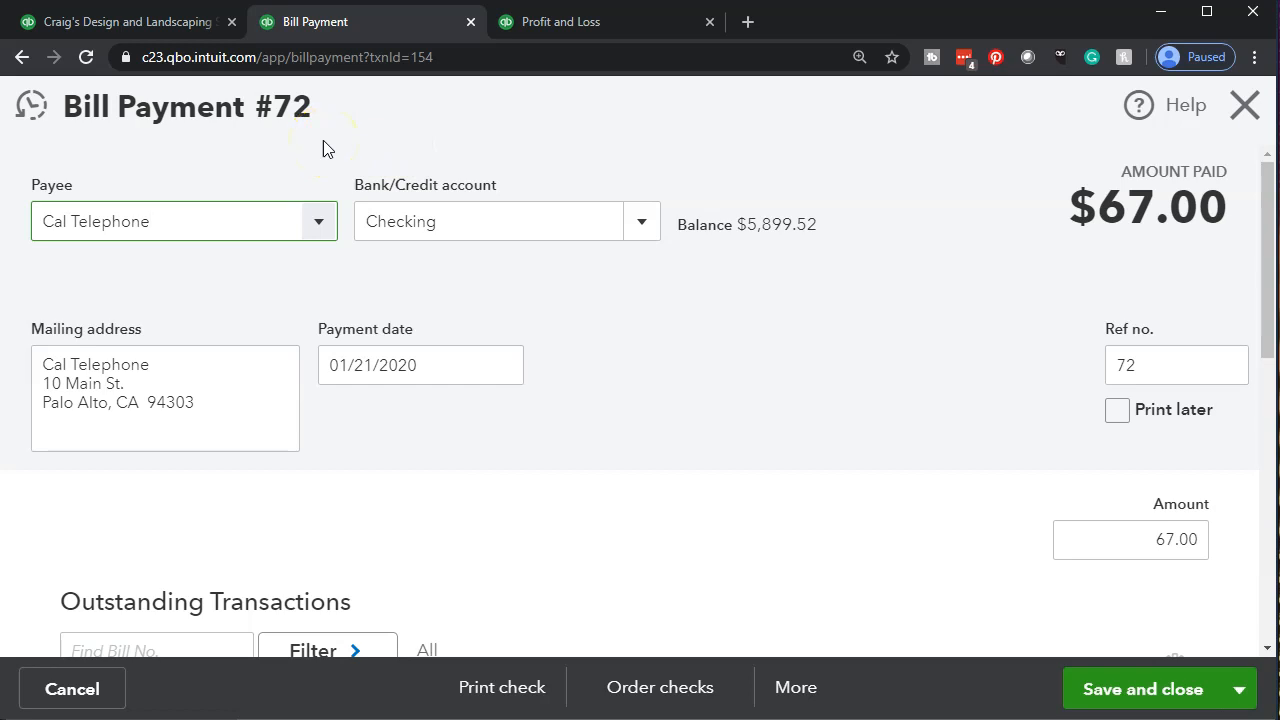
{"action": "scroll", "coordinate": [667, 386], "scroll_direction": "down", "scroll_amount": 3}
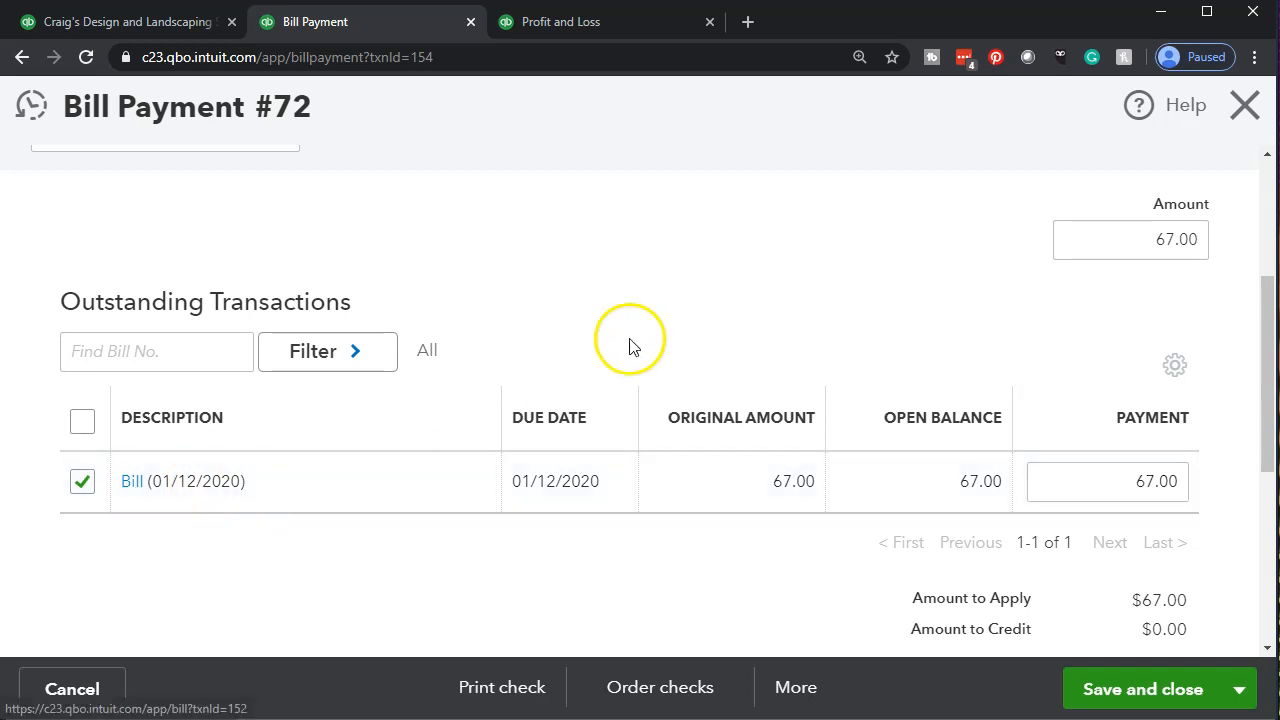
{"action": "left_click", "coordinate": [1245, 106]}
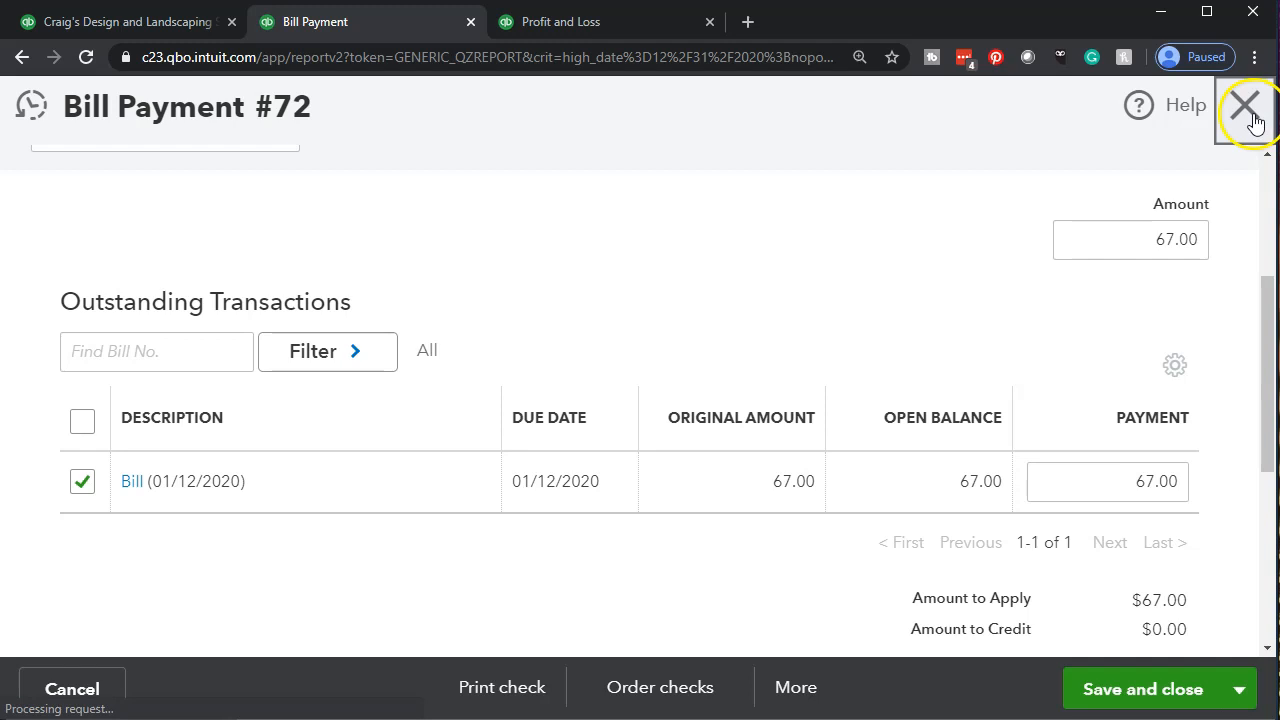
Step: Return from the Accounts Payable transaction report to the Balance Sheet and review its liabilities section
{"action": "left_click_drag", "start_coordinate": [737, 708], "coordinate": [280, 560]}
{"action": "scroll", "coordinate": [272, 430], "scroll_direction": "up", "scroll_amount": 5}
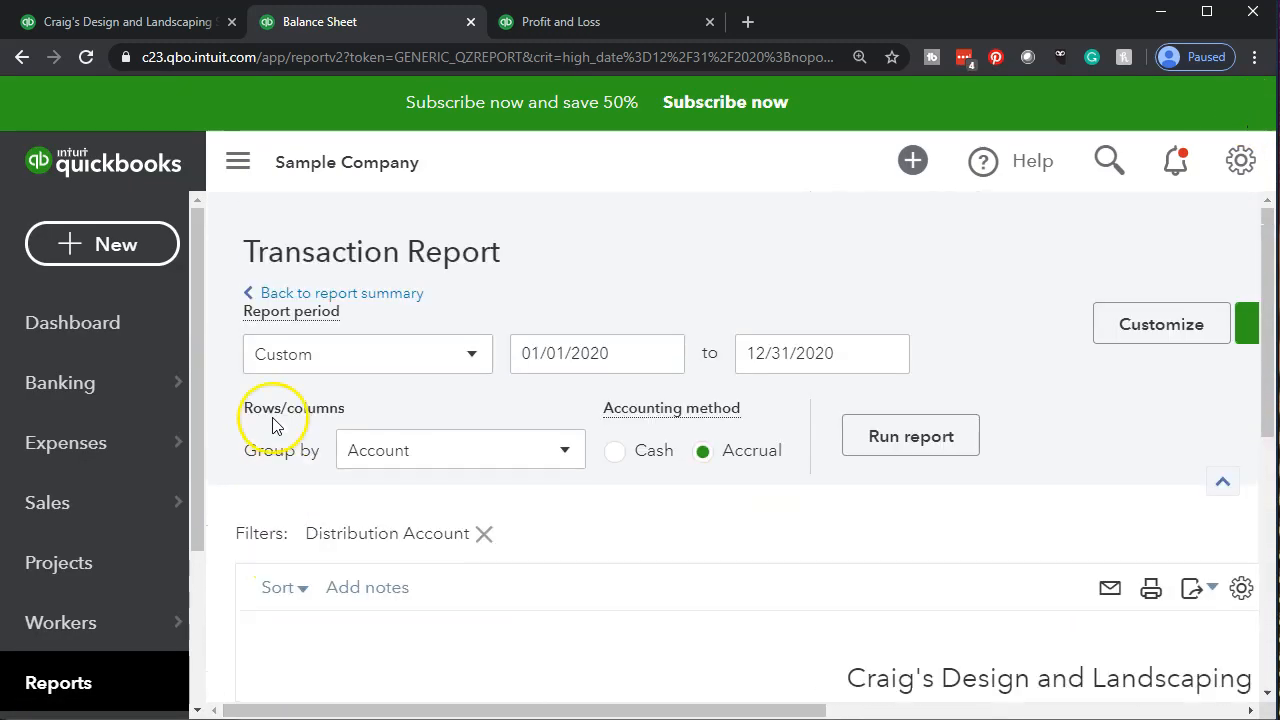
{"action": "left_click", "coordinate": [386, 295]}
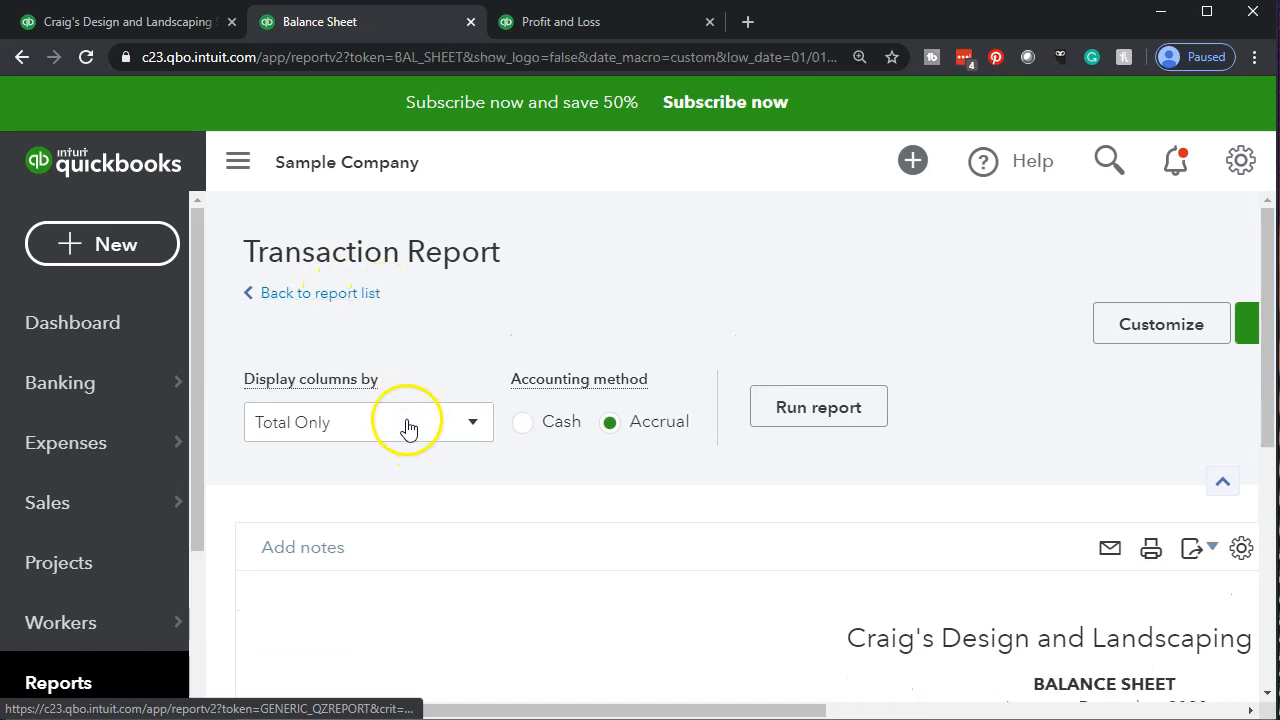
{"action": "scroll", "coordinate": [460, 422], "scroll_direction": "down", "scroll_amount": 10}
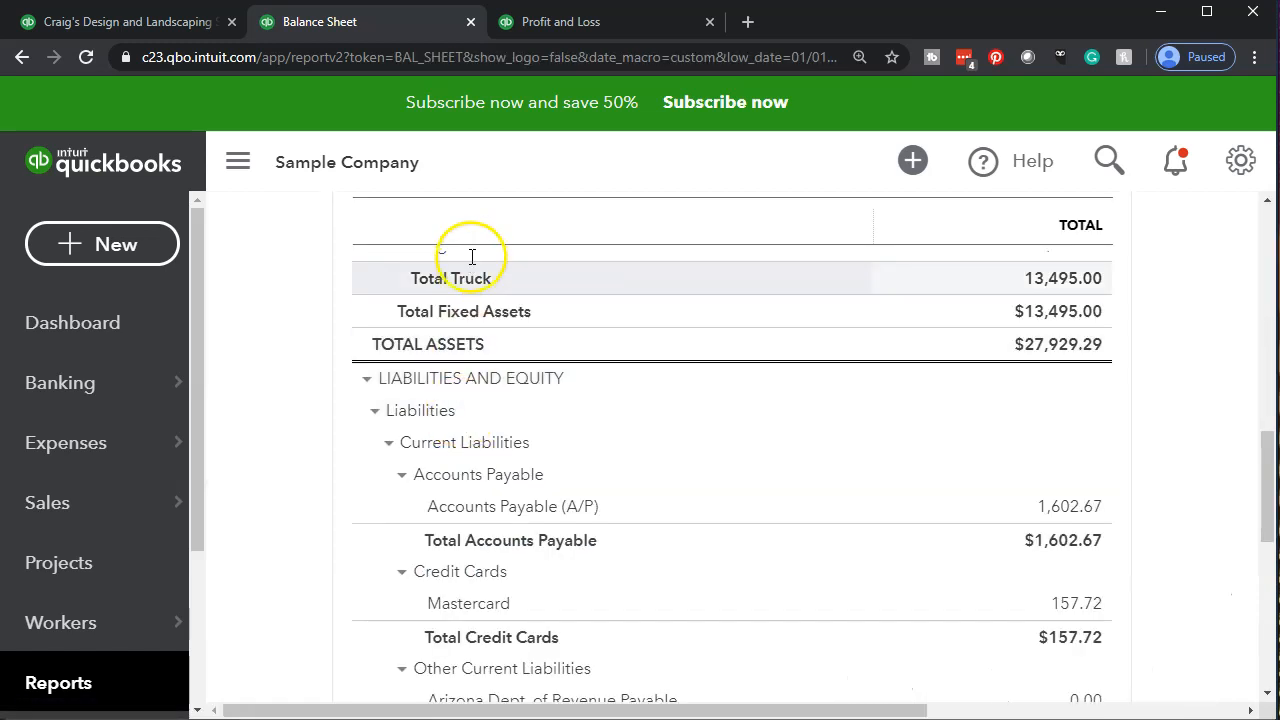
Step: Switch to the Profit and Loss browser tab and examine the 2020 income, expense and net income lines at 150% zoom
{"action": "left_click", "coordinate": [580, 34]}
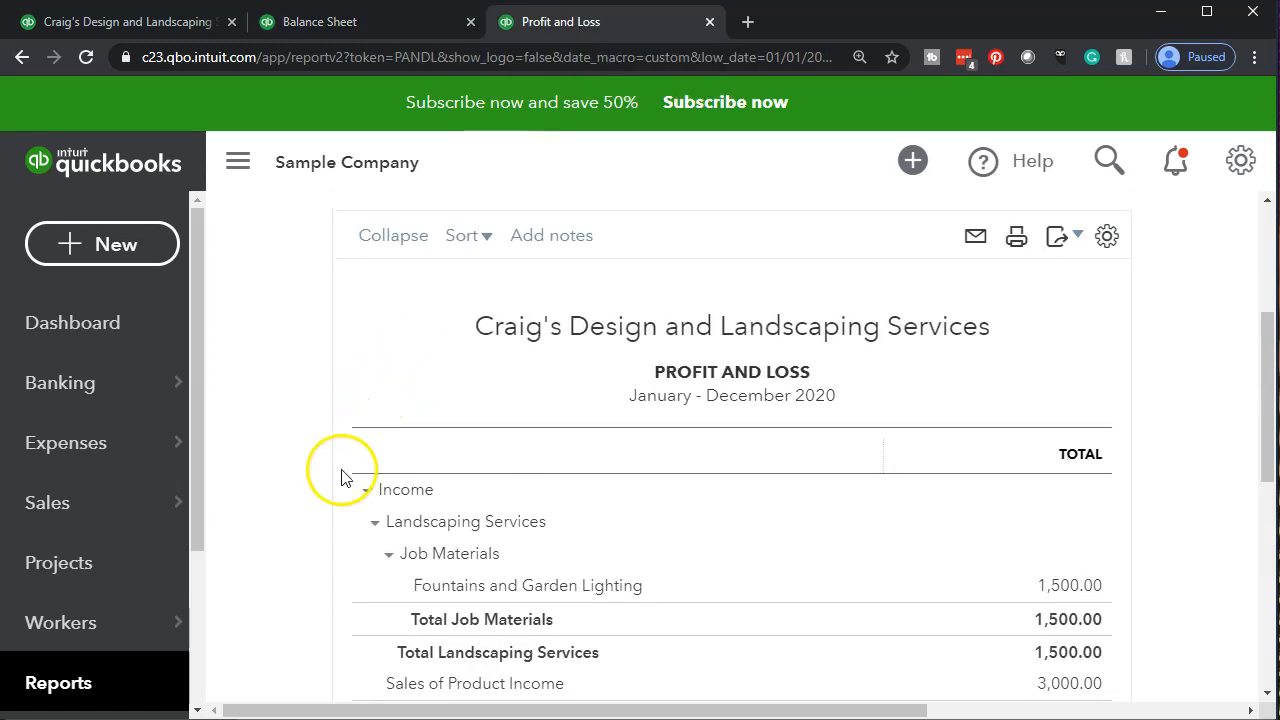
{"action": "key", "text": "ctrl+plus"}
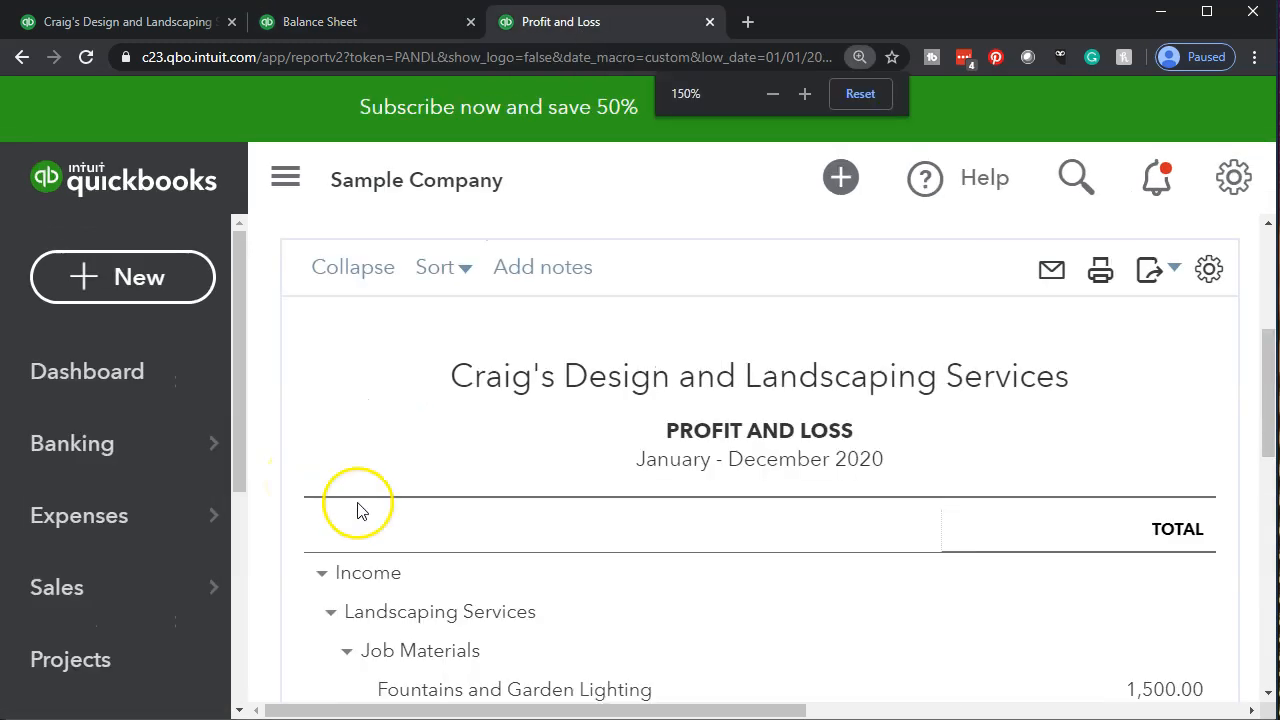
{"action": "scroll", "coordinate": [474, 493], "scroll_direction": "down", "scroll_amount": 5}
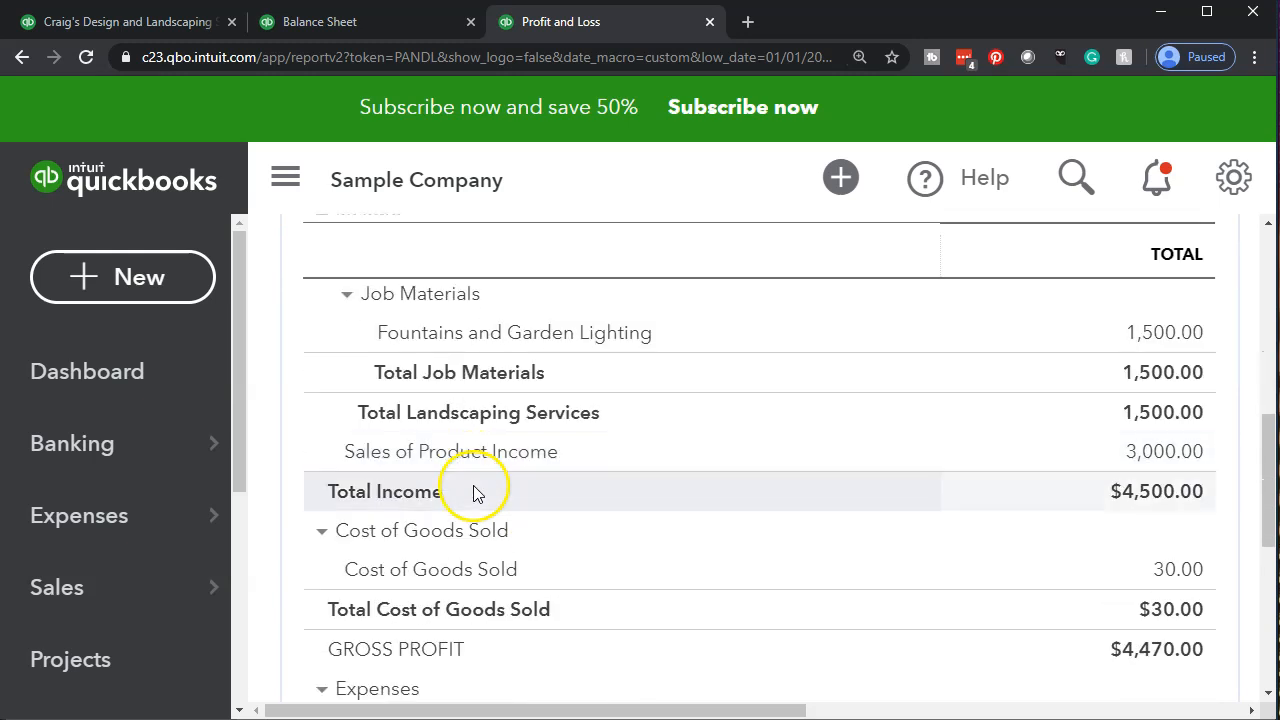
{"action": "scroll", "coordinate": [474, 493], "scroll_direction": "down", "scroll_amount": 1}
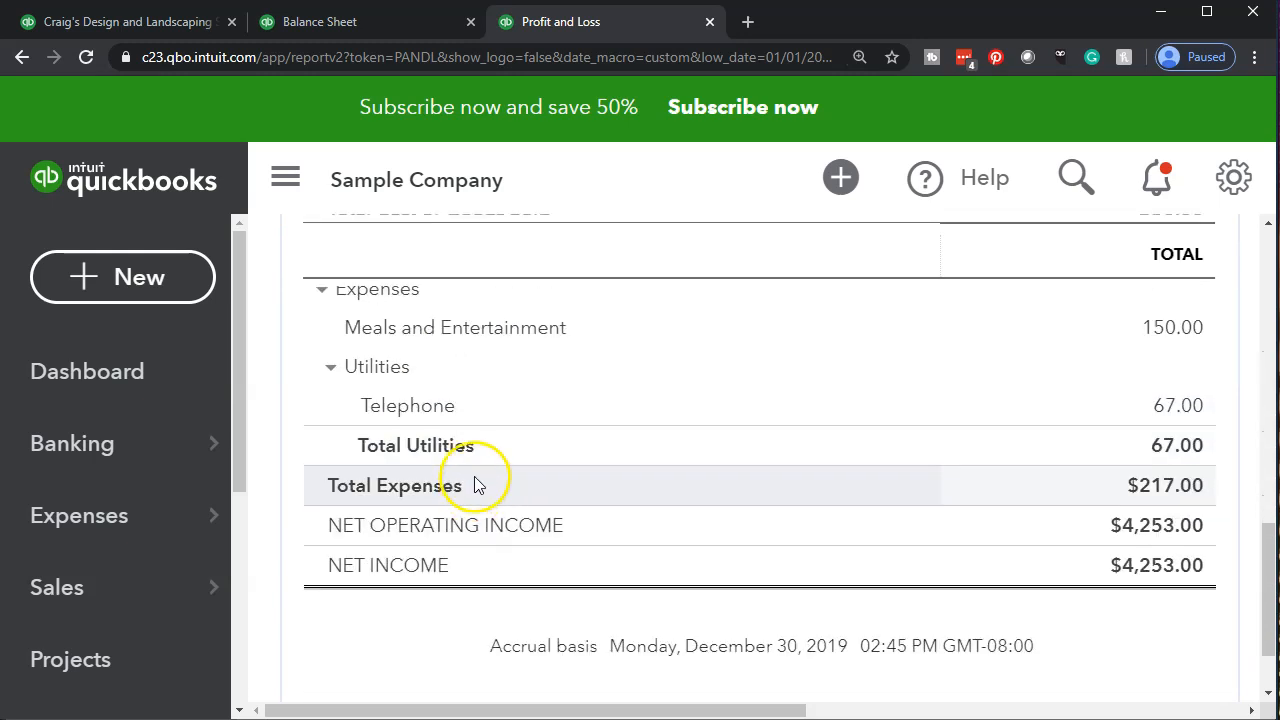
{"action": "scroll", "coordinate": [468, 474], "scroll_direction": "up", "scroll_amount": 1}
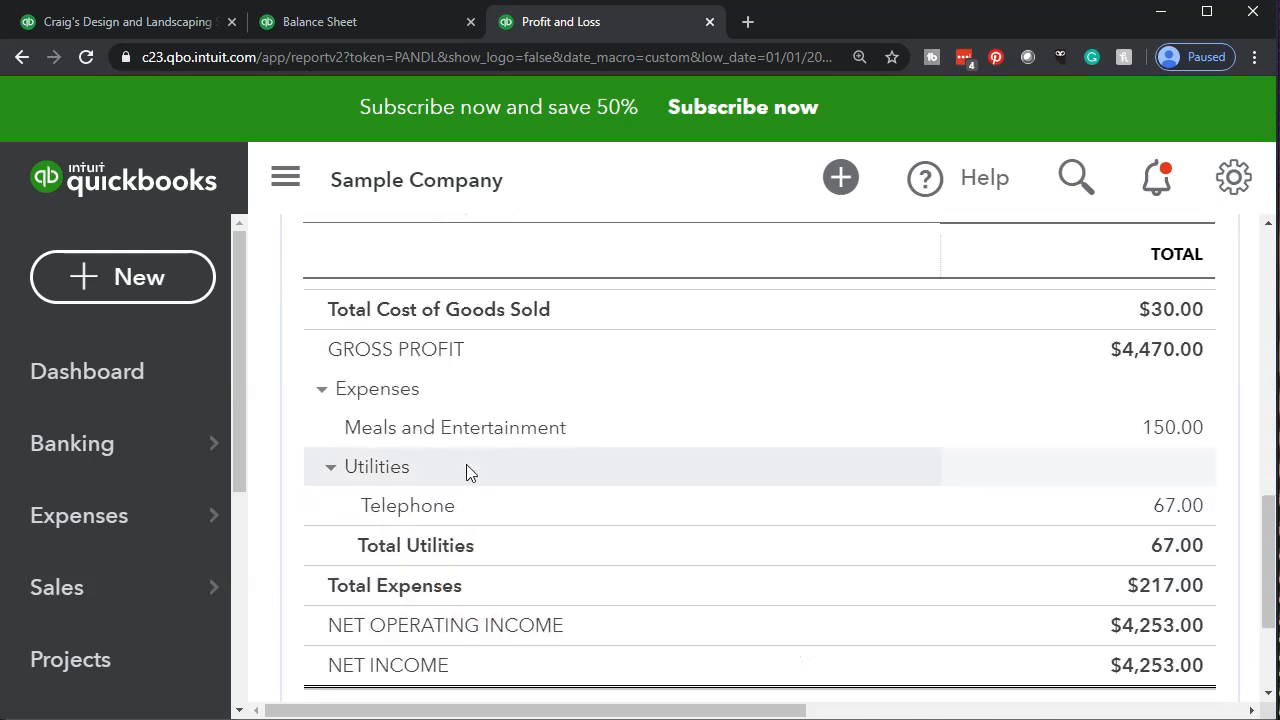
{"action": "scroll", "coordinate": [454, 436], "scroll_direction": "up", "scroll_amount": 1}
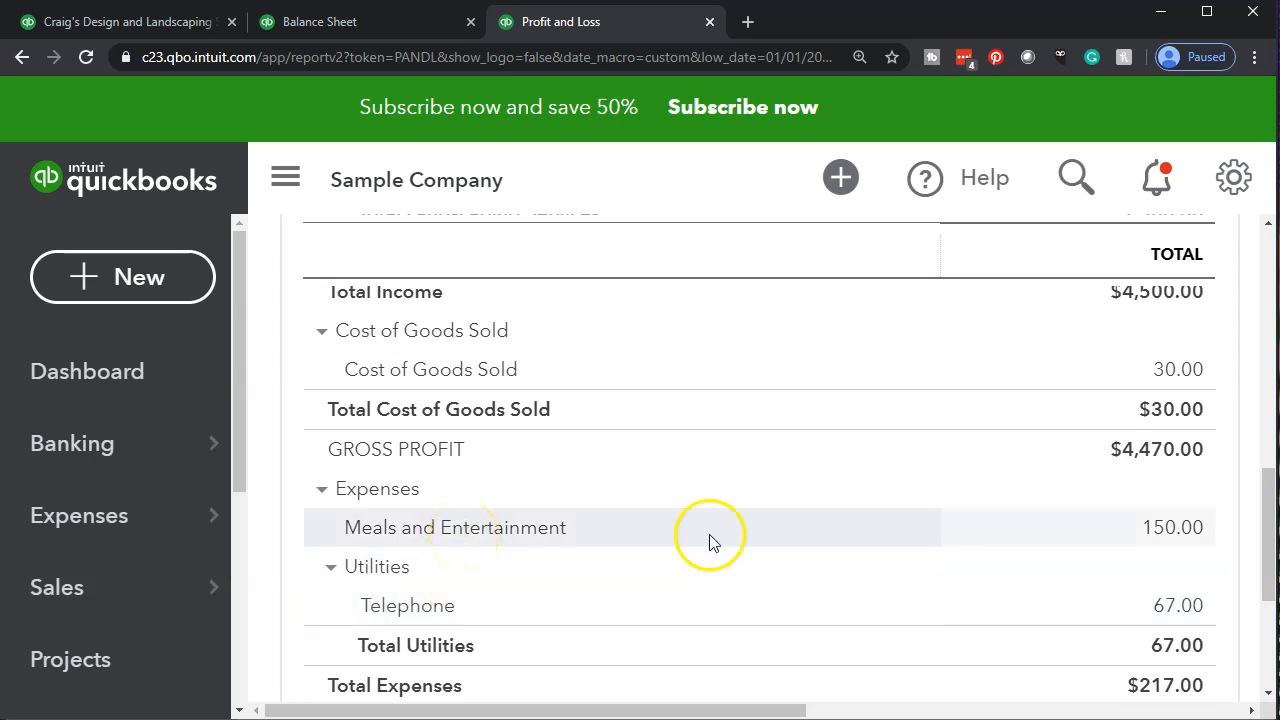
Step: Open the transactions behind the Meals and Entertainment expense, examine the listed bill, and return to the Profit and Loss report
{"action": "left_click", "coordinate": [1160, 528]}
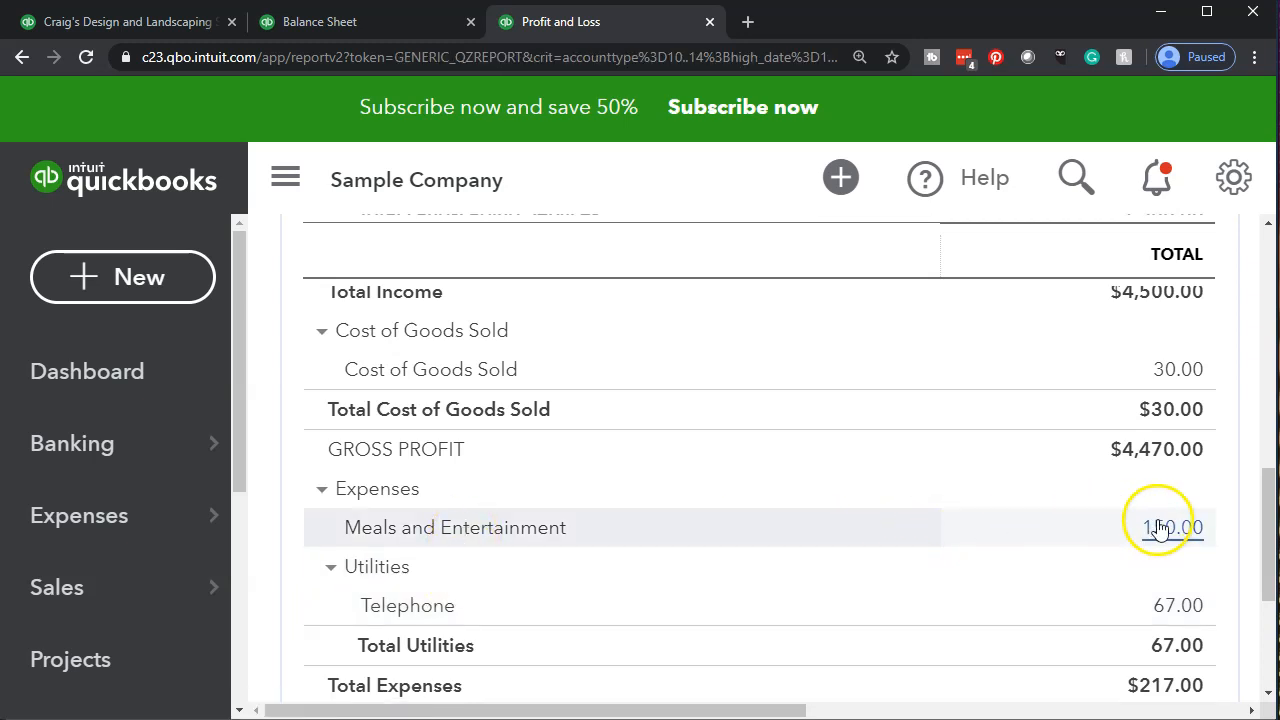
{"action": "scroll", "coordinate": [920, 532], "scroll_direction": "down", "scroll_amount": 1}
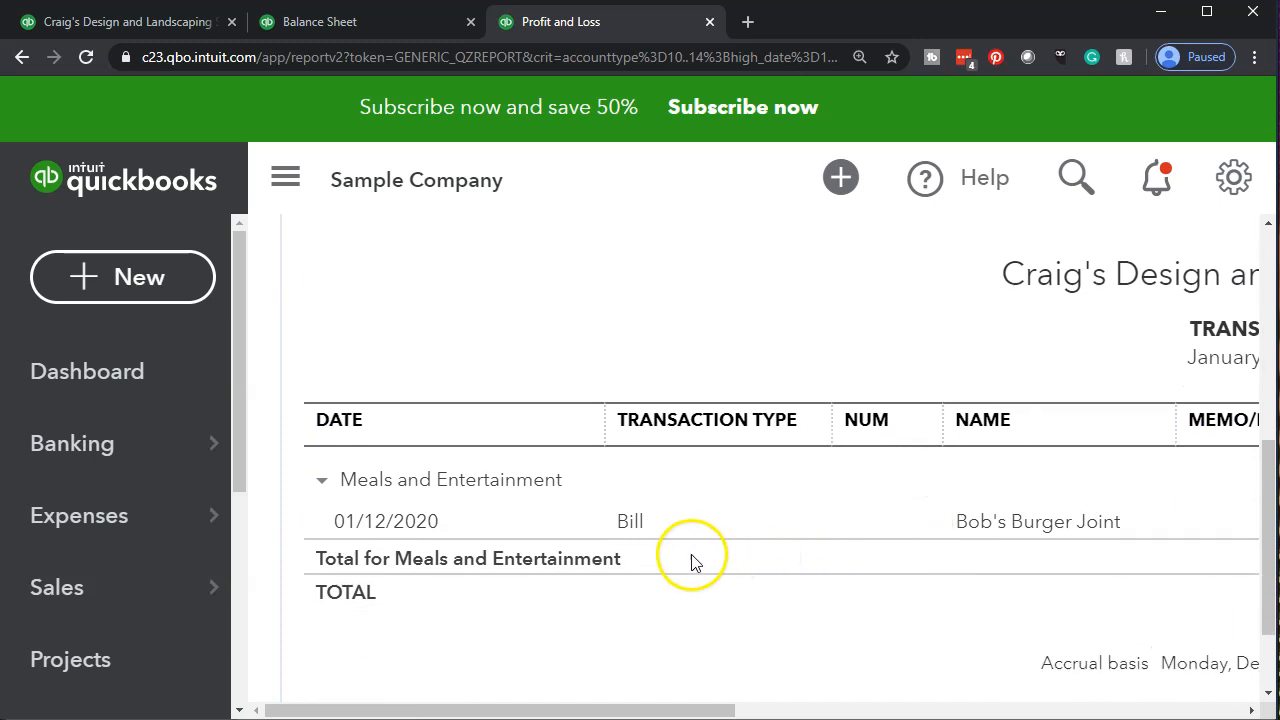
{"action": "left_click_drag", "start_coordinate": [709, 710], "coordinate": [654, 700]}
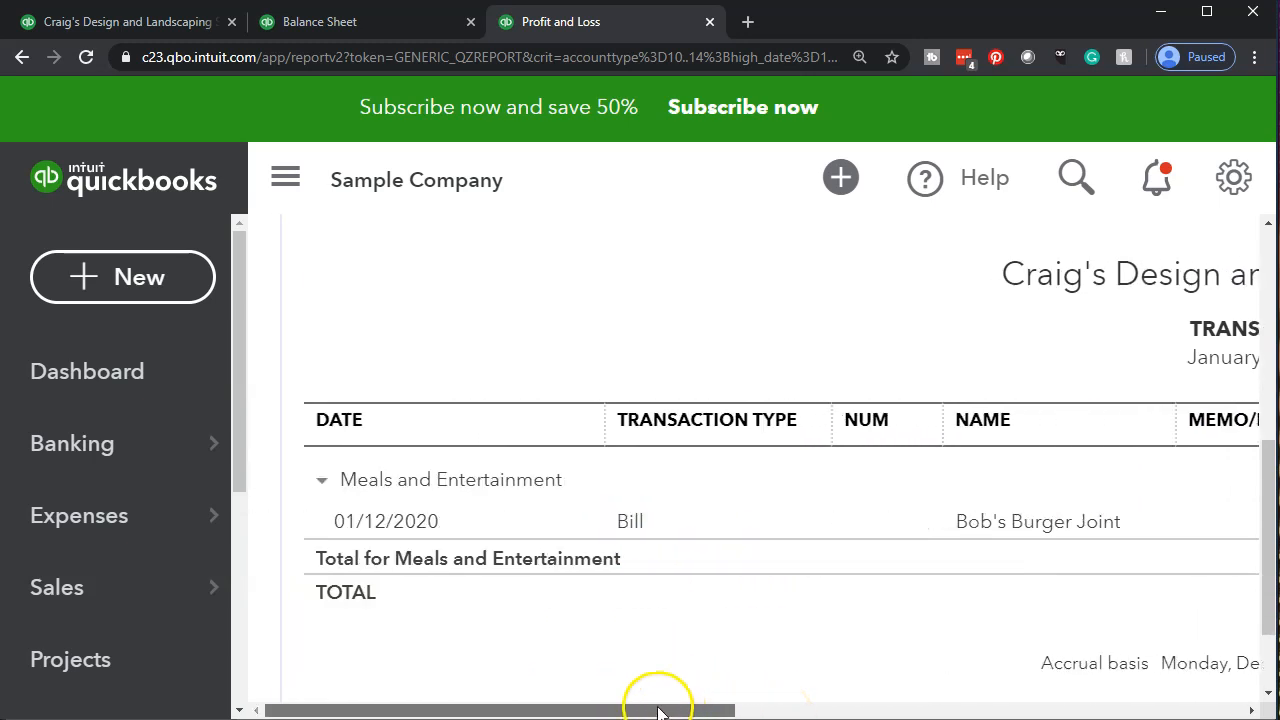
{"action": "scroll", "coordinate": [448, 577], "scroll_direction": "up", "scroll_amount": 5}
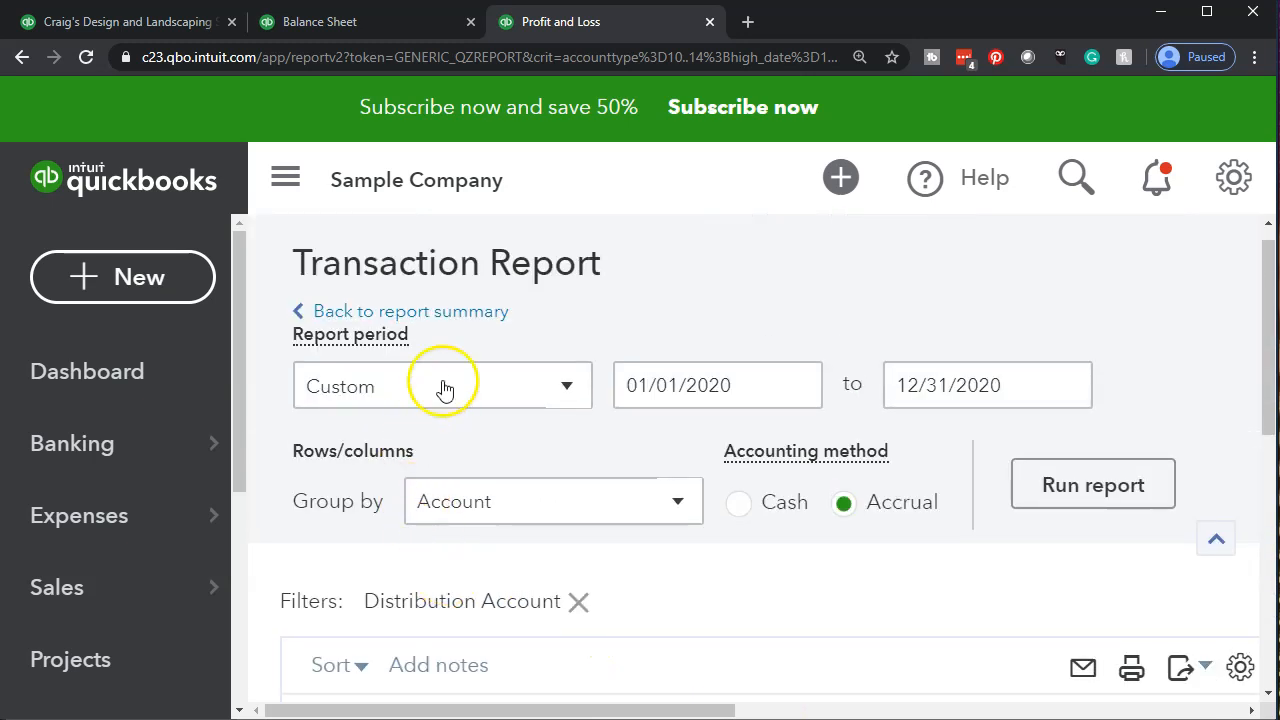
{"action": "left_click", "coordinate": [447, 312]}
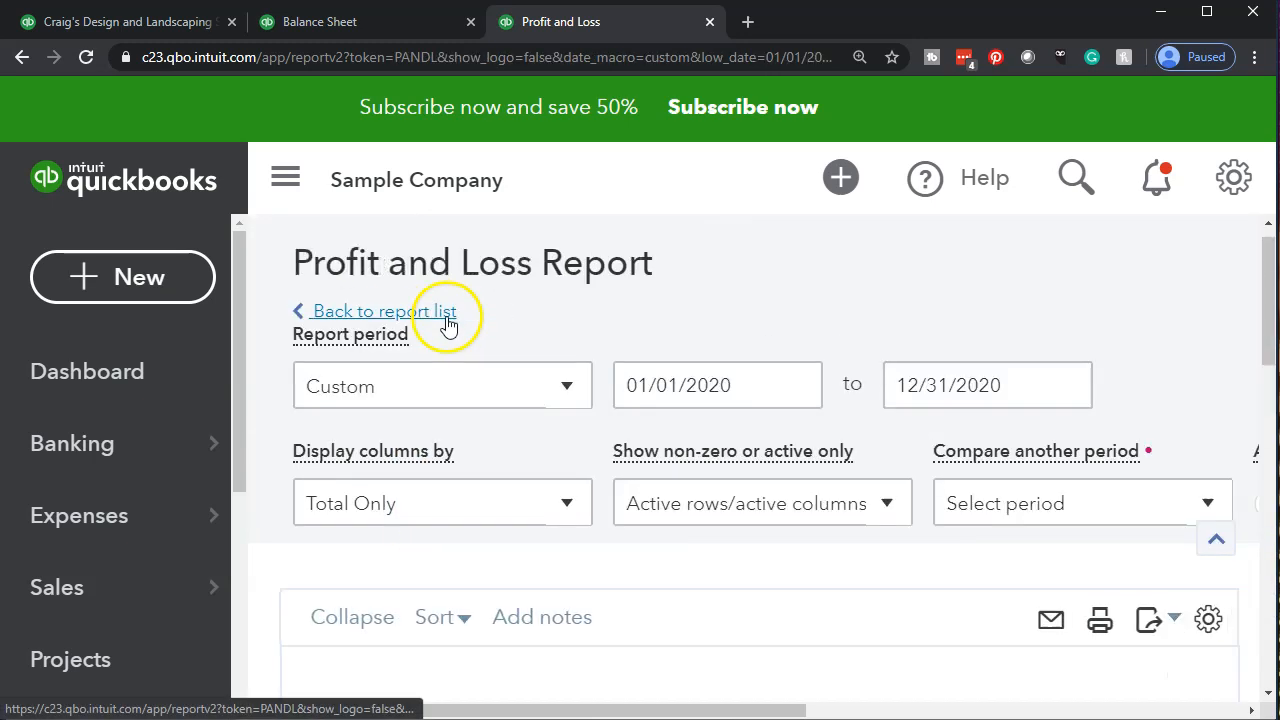